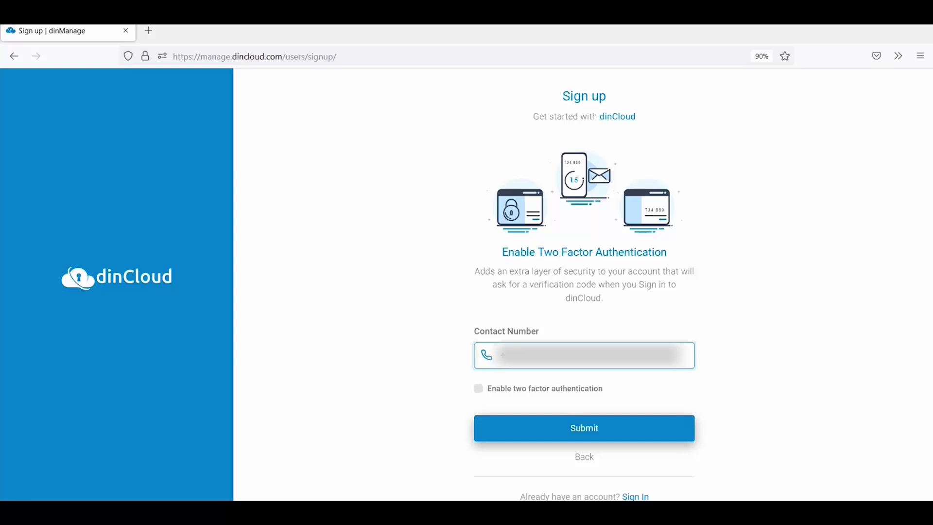
Enable two factor authentication for the new account and submit the sign-up form
left_click(482, 391)
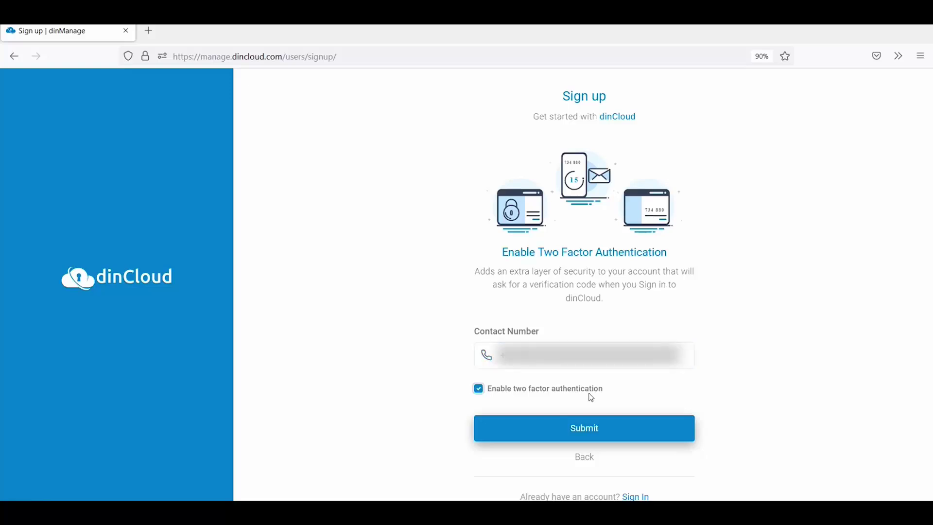
left_click(591, 432)
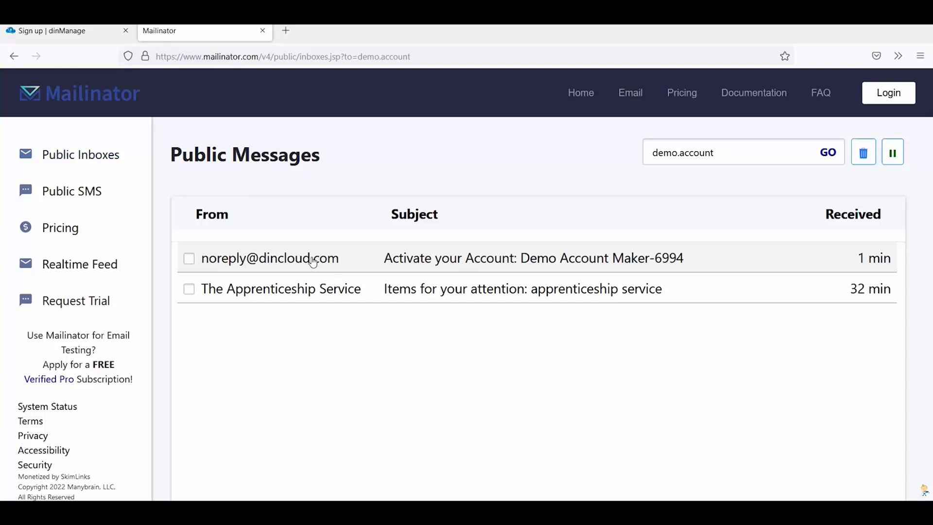
Open the account activation e-mail in the Mailinator inbox, follow its activation link and proceed to sign in
left_click(312, 257)
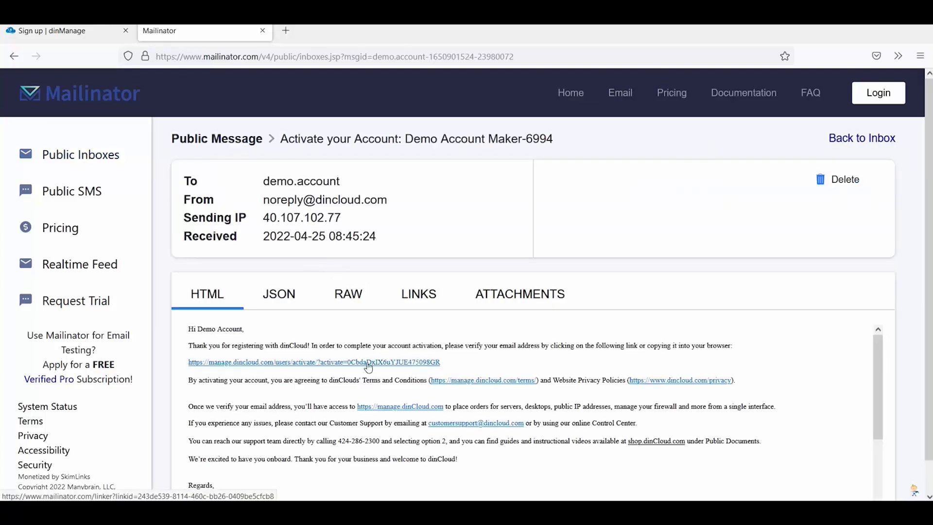
left_click(312, 363)
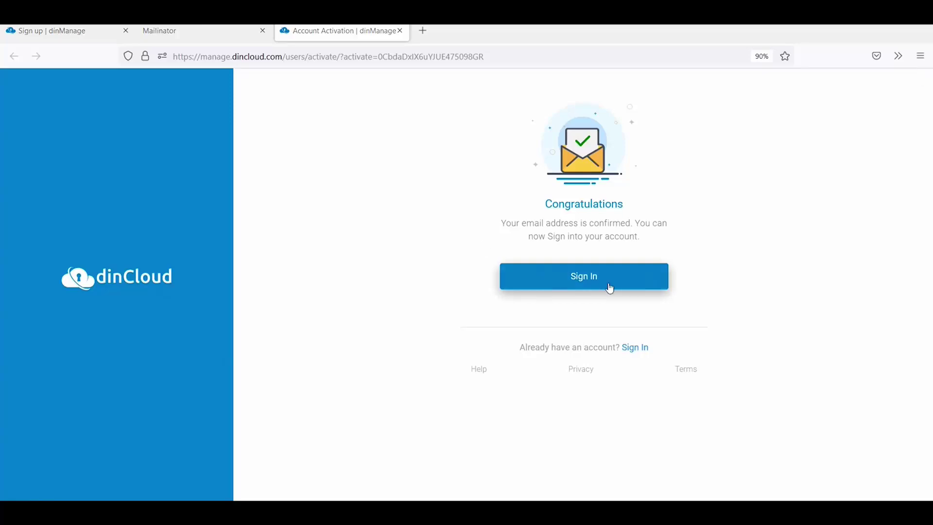
left_click(606, 287)
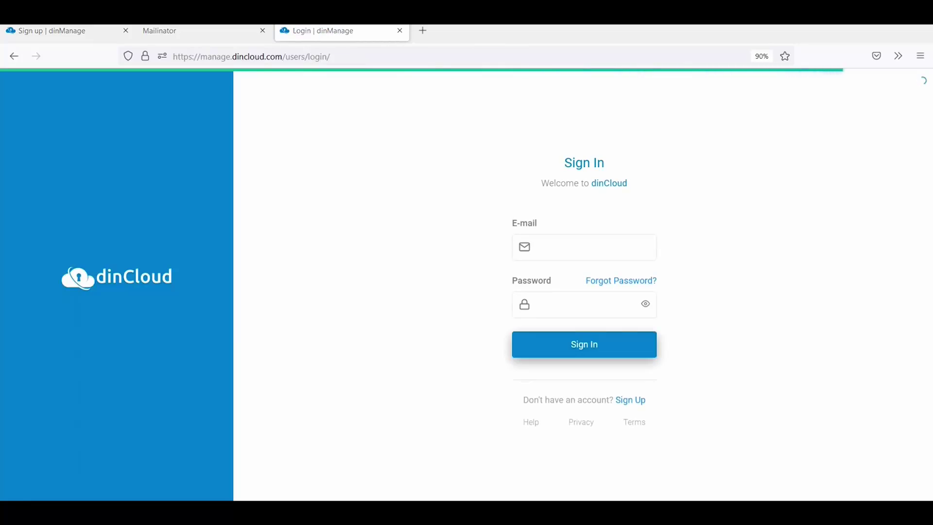
Sign in to the dinCloud account with the account's e-mail and password
left_click(554, 304)
type("•••••••••••")
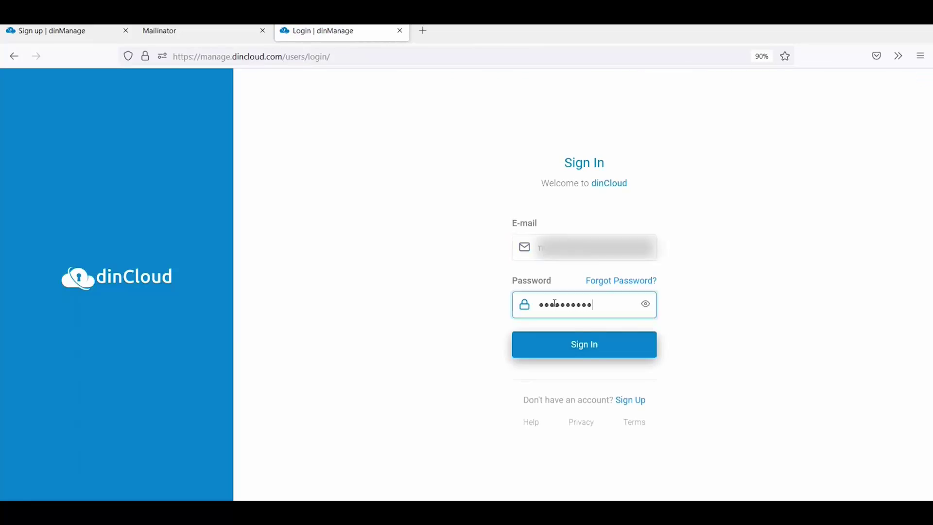
left_click(555, 248)
key("ctrl+v")
left_click(579, 348)
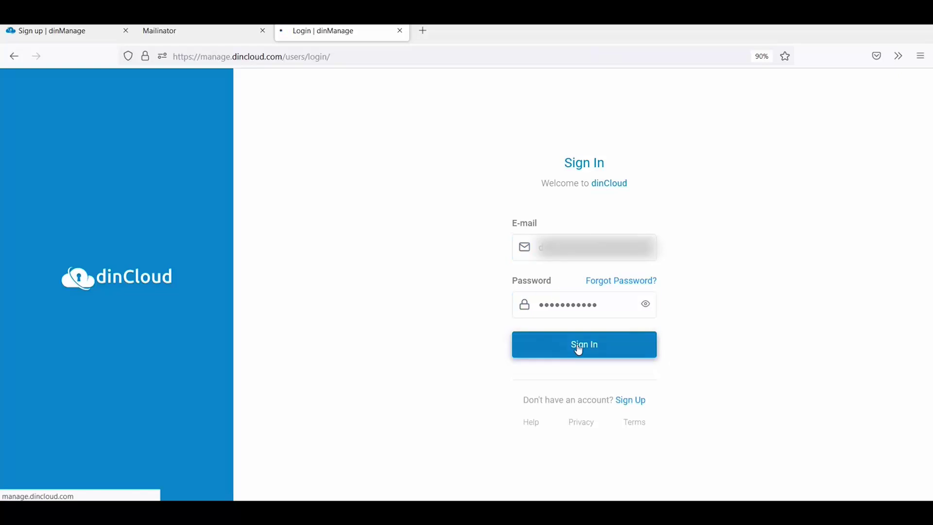
left_click(510, 266)
left_click(478, 399)
left_click(598, 427)
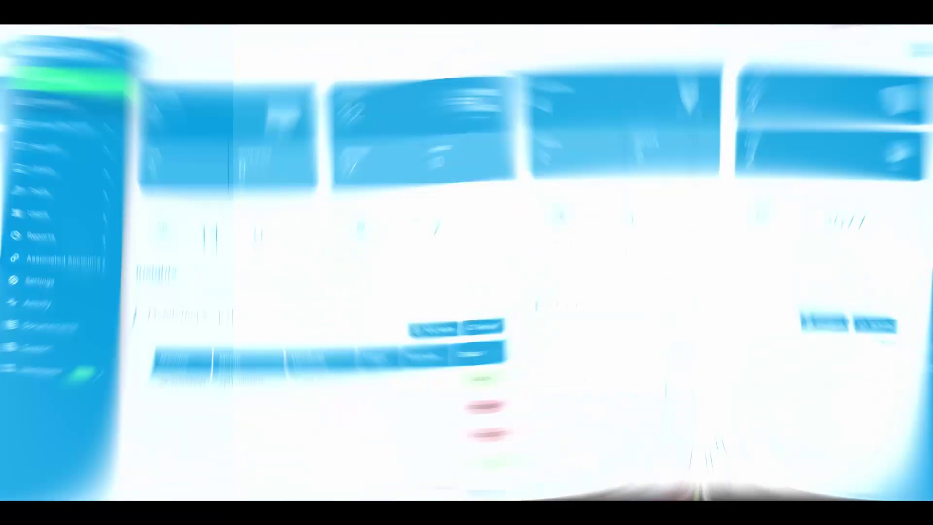
Review the dashboard's Insights section with monitoring alerts and the CPU, memory and disk utilization charts
scroll(804, 277, "down", 2)
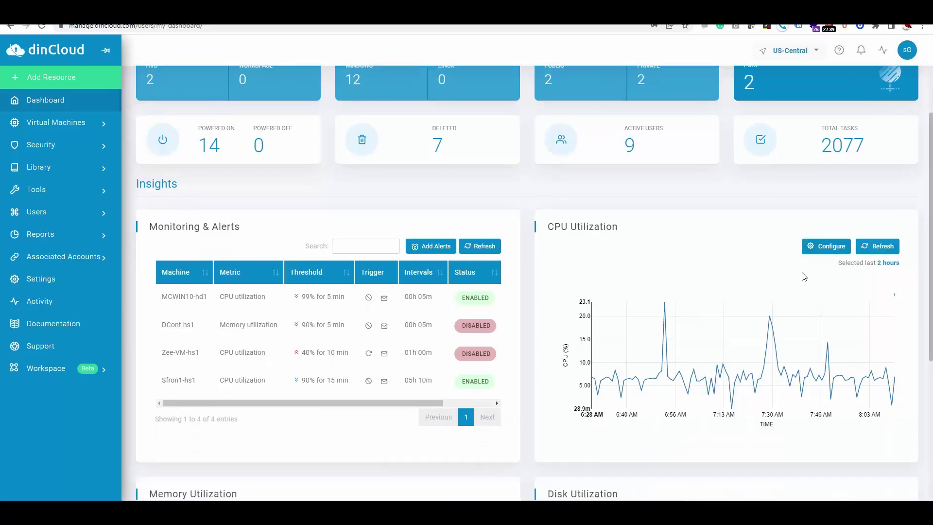
scroll(805, 277, "down", 1)
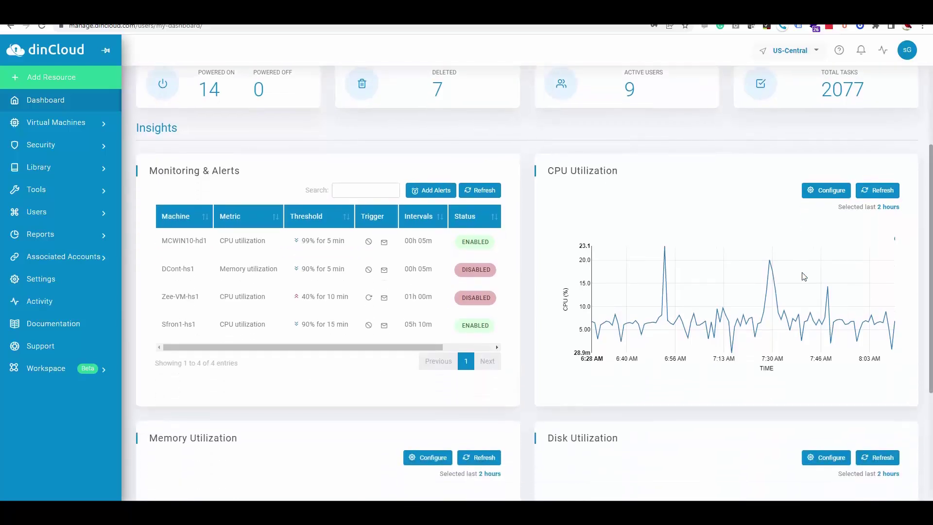
scroll(804, 277, "down", 1)
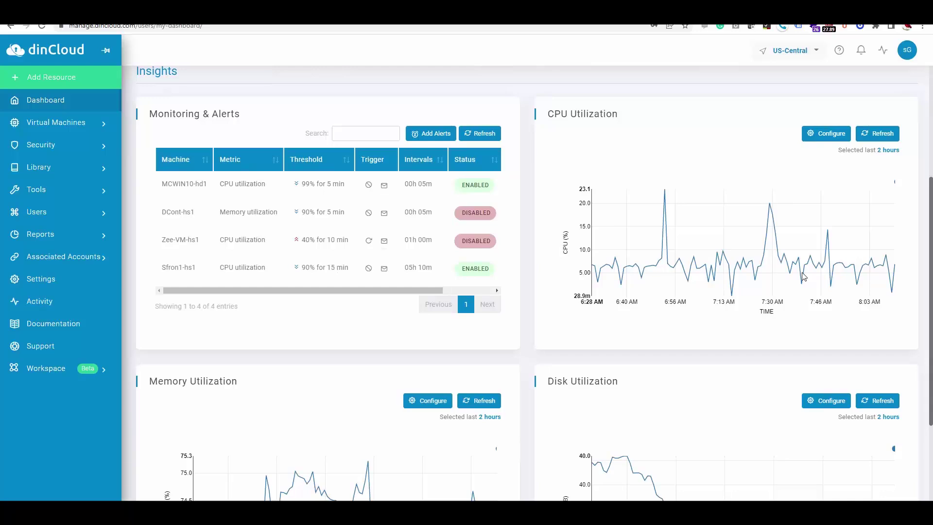
scroll(804, 276, "down", 1)
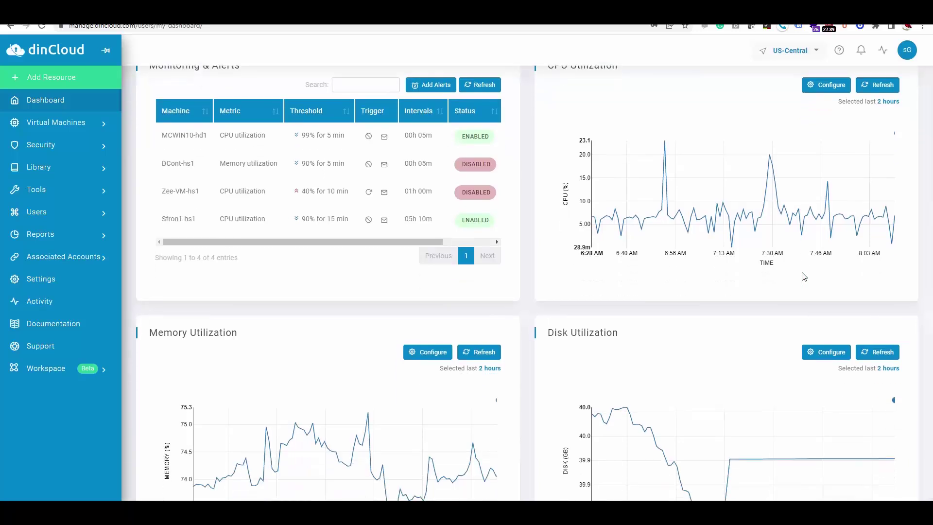
scroll(805, 276, "down", 1)
scroll(274, 288, "up", 1)
scroll(271, 284, "up", 5)
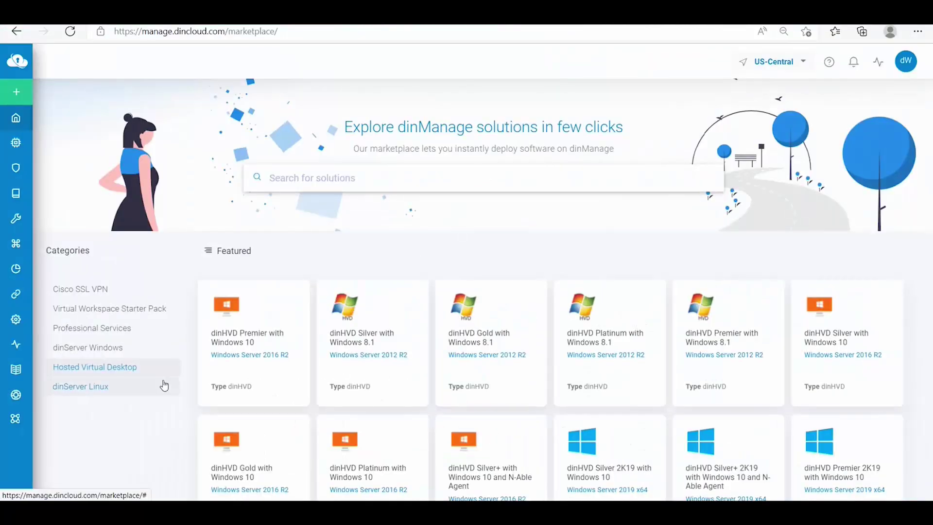
Browse the marketplace's Hosted Virtual Desktop offerings and choose the Virtual Workspace Starter Pack category
scroll(183, 303, "down", 3)
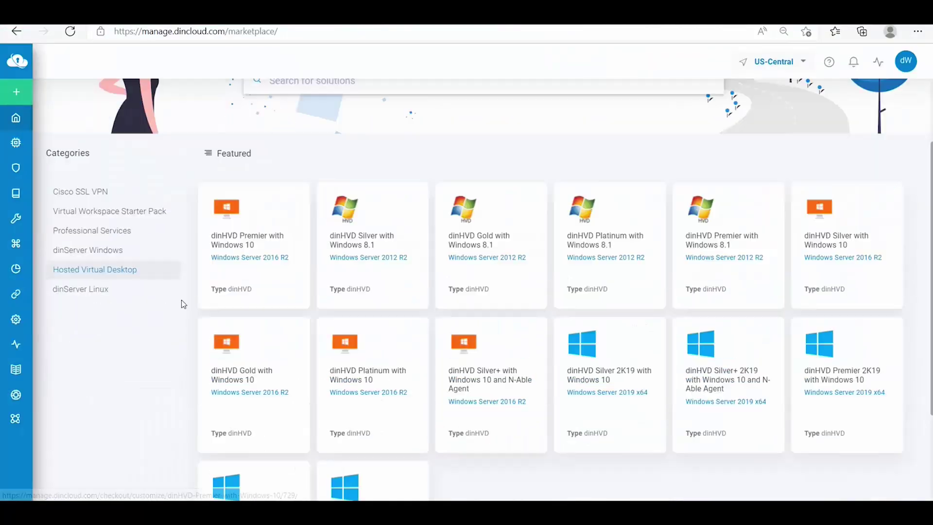
scroll(184, 304, "down", 1)
left_click(91, 233)
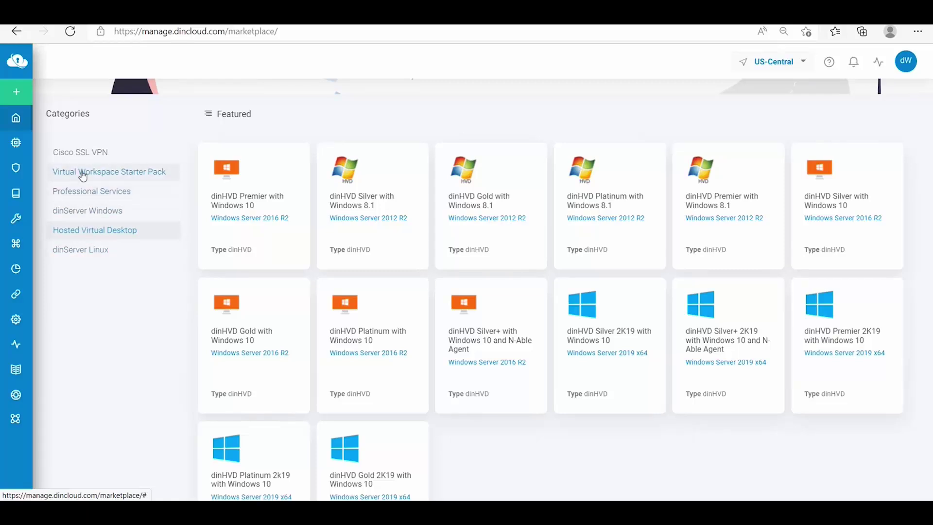
scroll(88, 282, "up", 2)
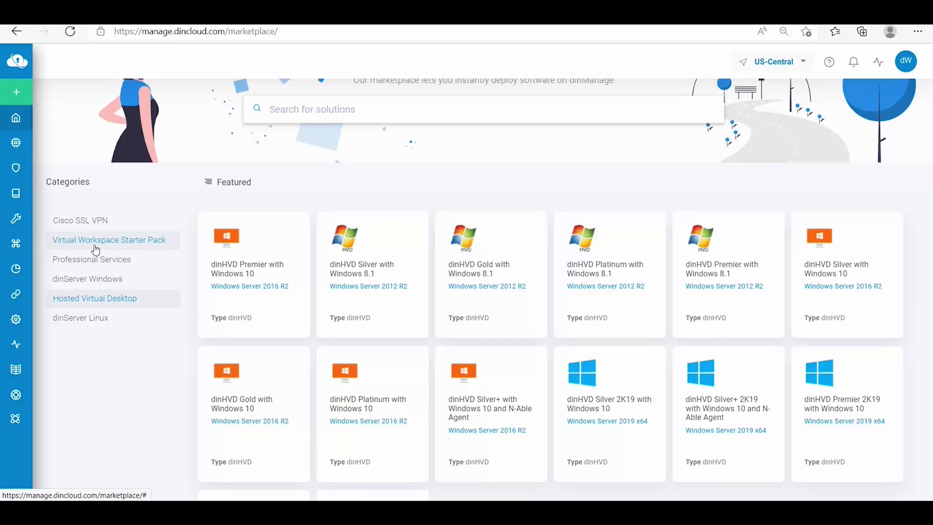
left_click(94, 241)
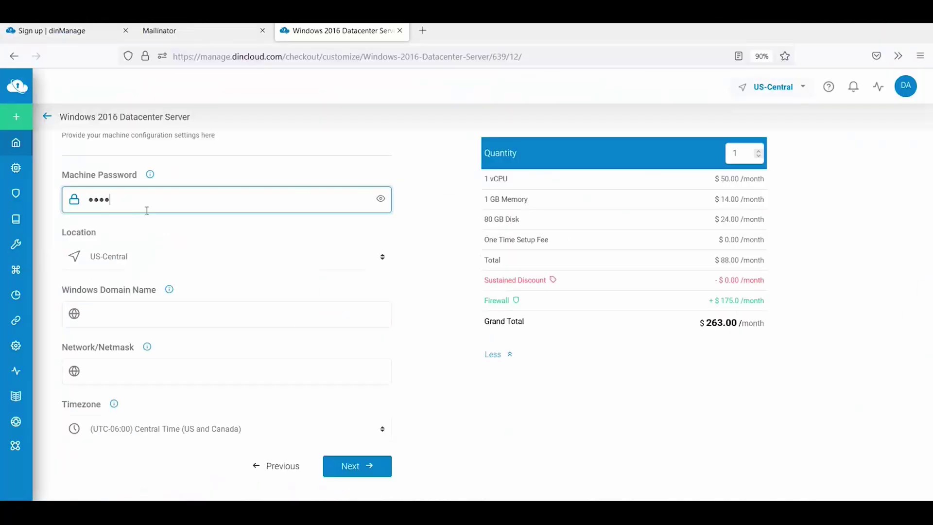
Enter the machine password, set the Windows domain name to demo.local, fill in the network/netmask and continue to the addons
type("********")
key("Tab")
key("Tab")
type("demo.local")
key("Tab")
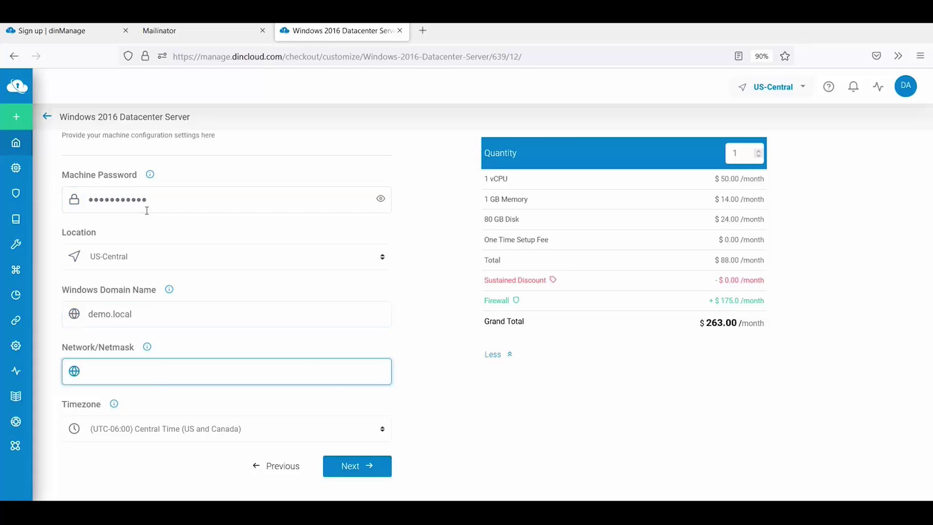
type("1")
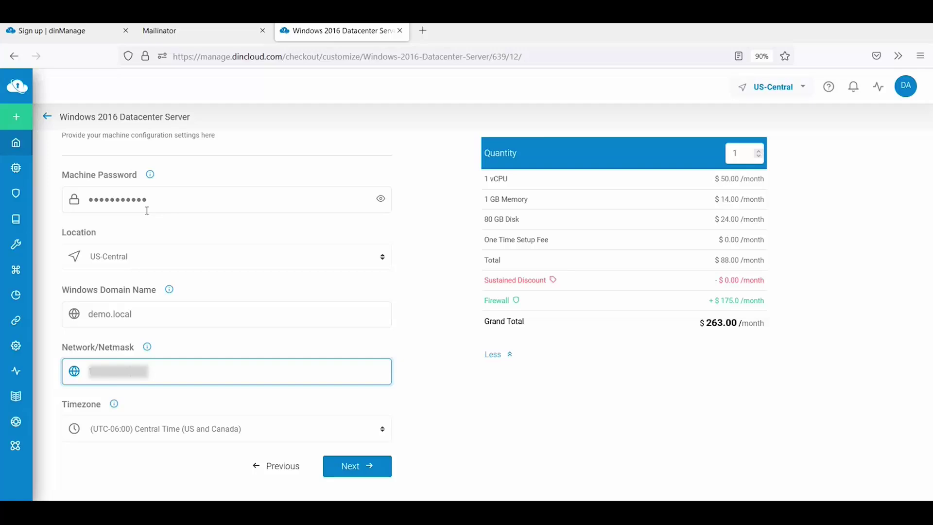
left_click(367, 470)
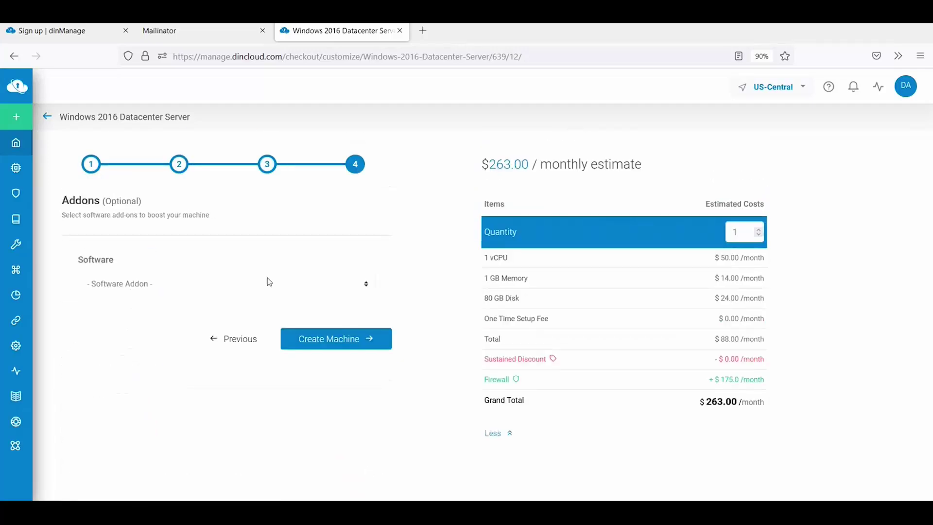
Add the MS Office addon Microsoft Office Standard 2016 (64-bit) - Terminal Server and create the machine
left_click(177, 289)
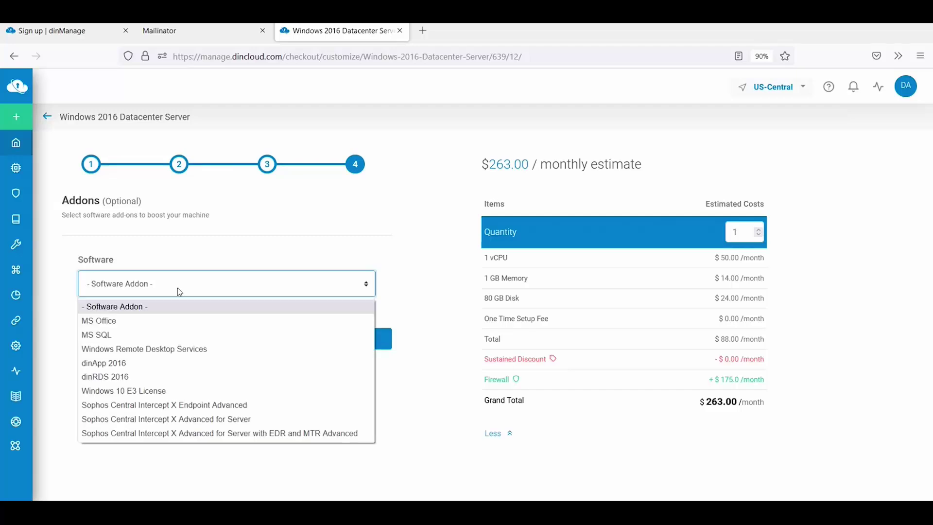
left_click(138, 319)
left_click(169, 336)
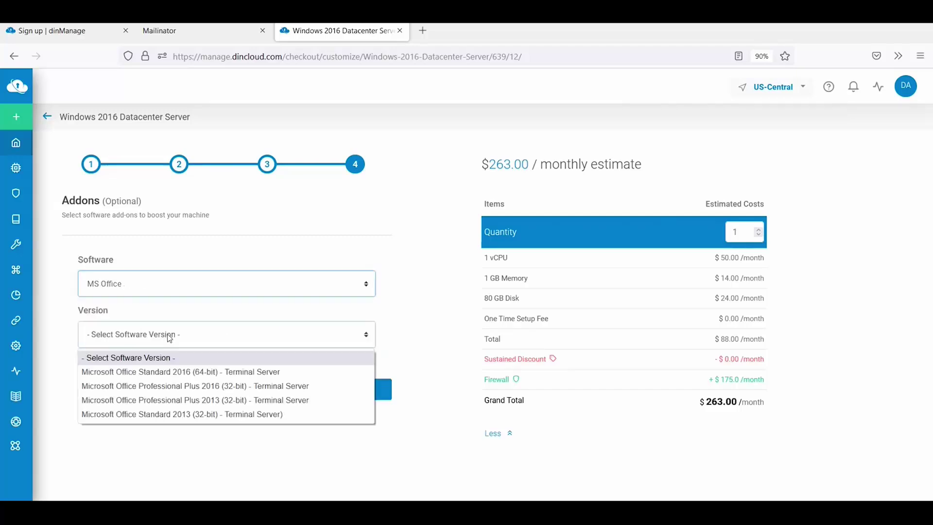
left_click(149, 377)
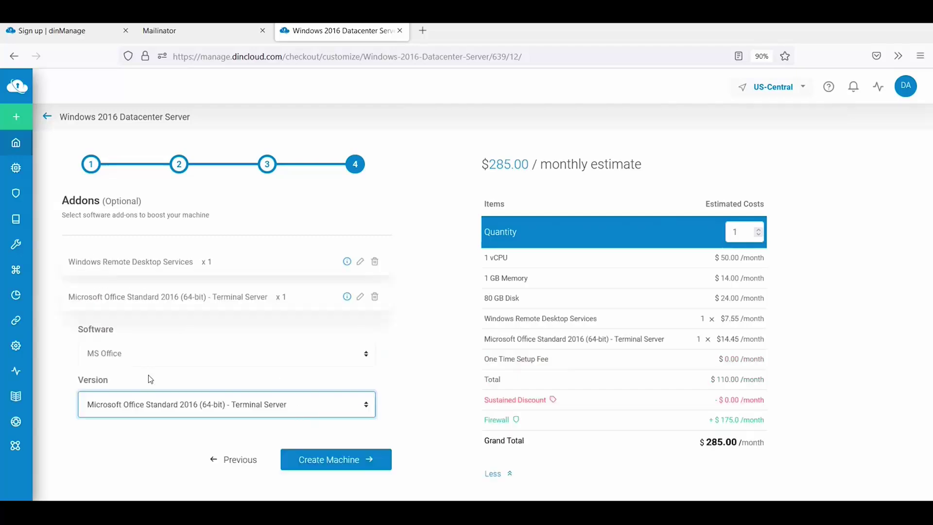
left_click(350, 466)
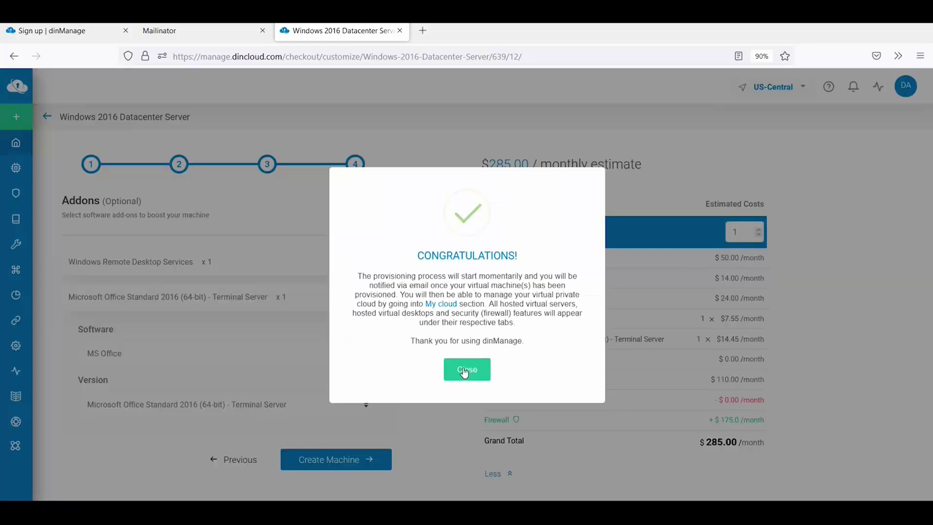
left_click(466, 371)
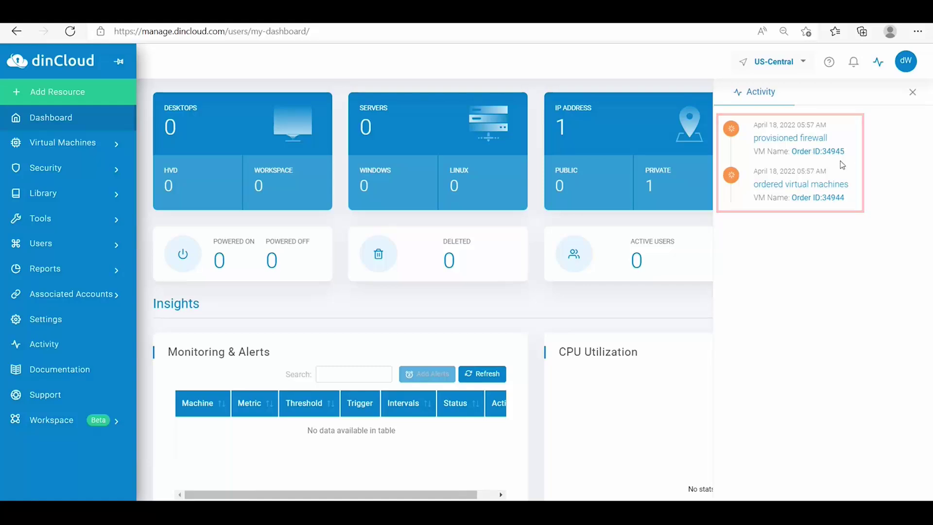
Open the virtual machine order from the activity list, and view the available actions for the server devdcdec-hs1
left_click(814, 200)
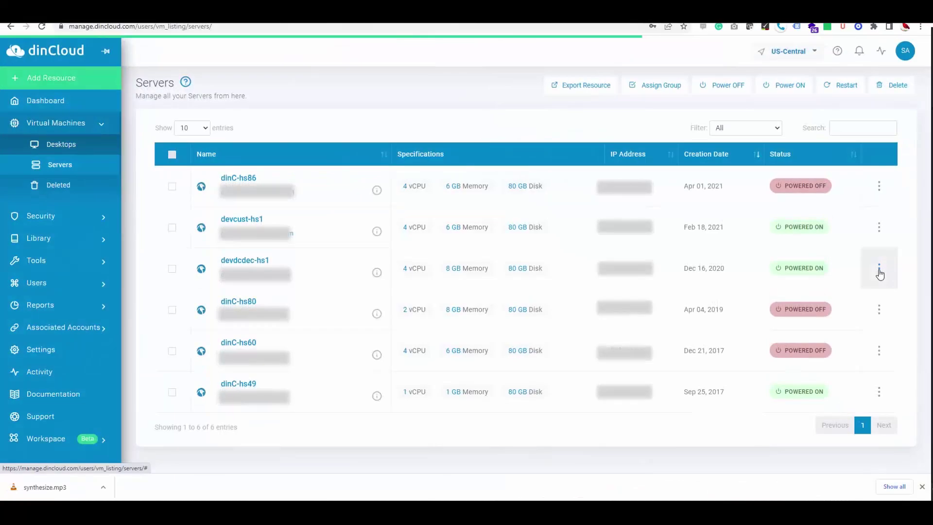
left_click(880, 269)
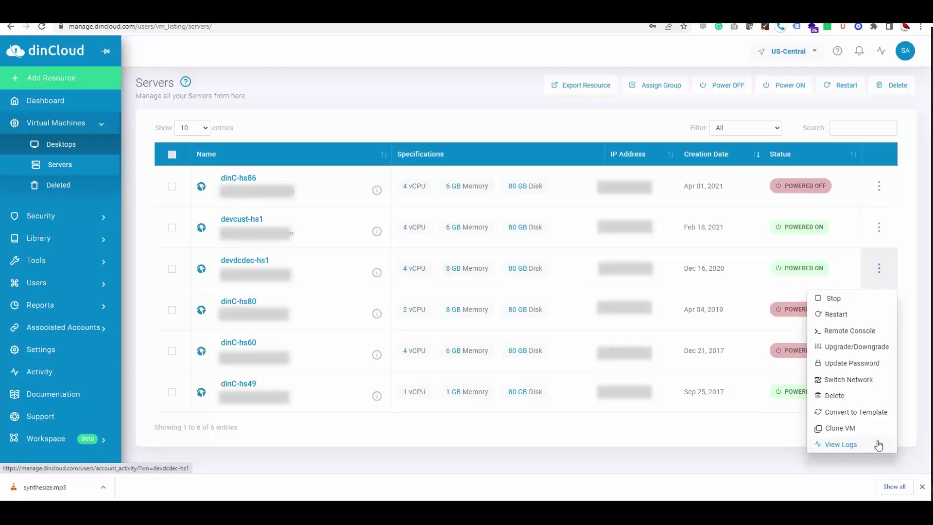
left_click(879, 268)
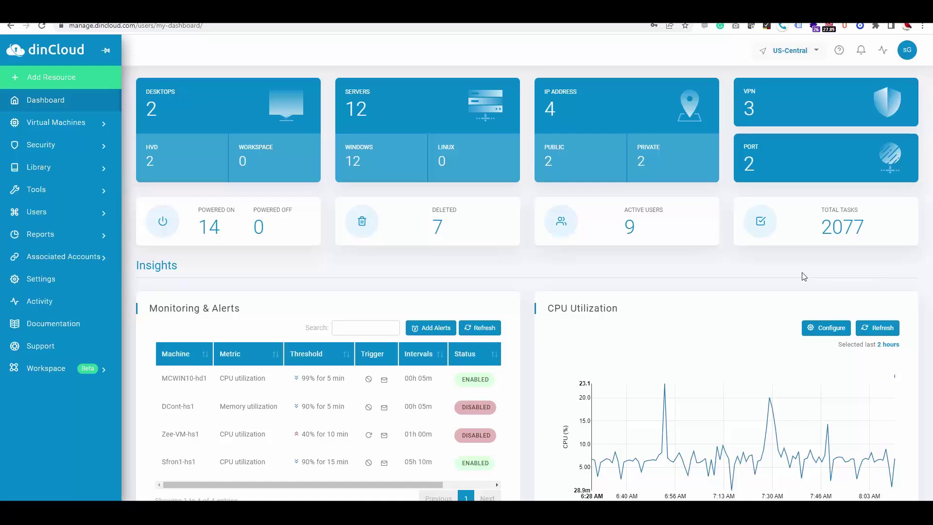
Examine the whole dashboard, from the resource summary tiles down to the memory and disk utilization charts and back
scroll(804, 276, "down", 2)
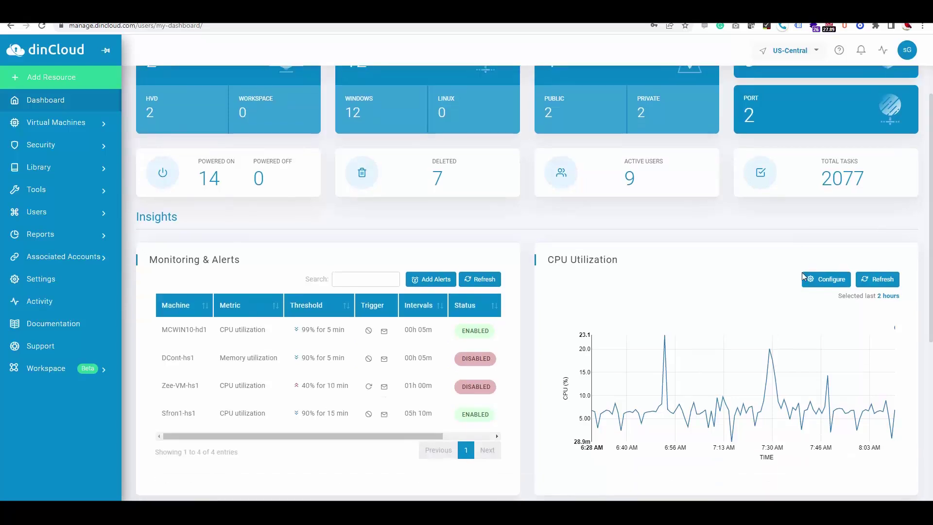
scroll(804, 277, "down", 2)
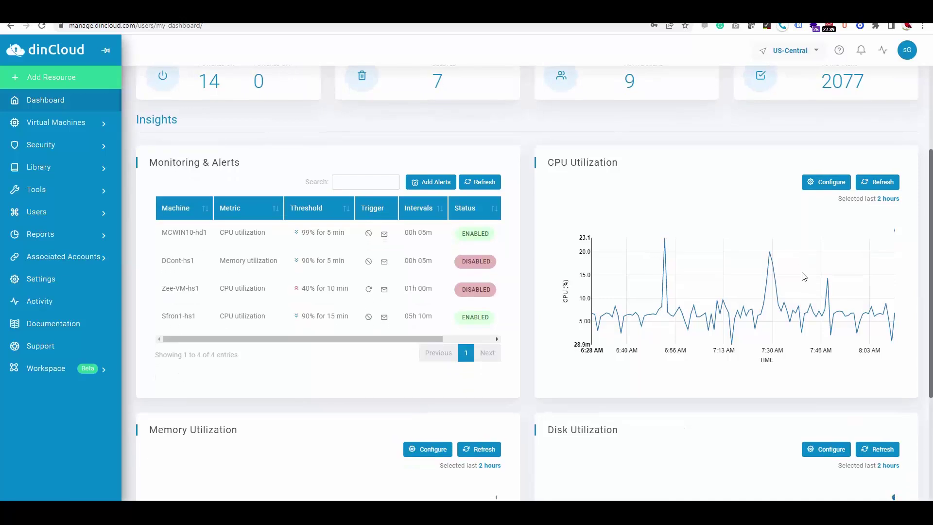
scroll(803, 277, "down", 2)
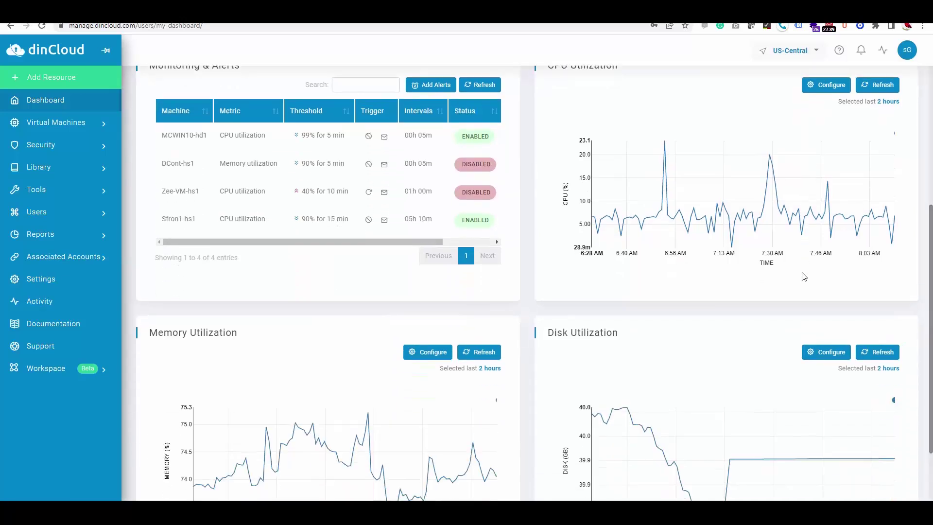
scroll(804, 277, "down", 1)
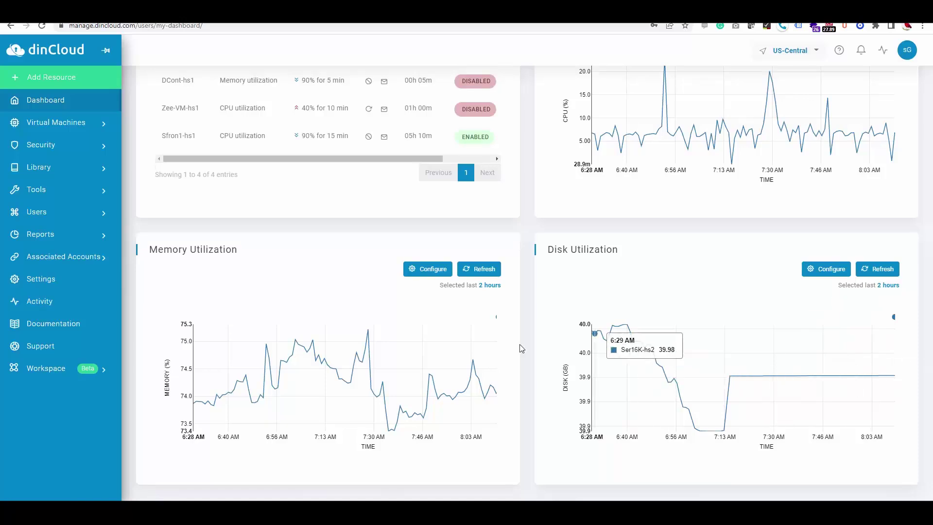
scroll(245, 372, "up", 3)
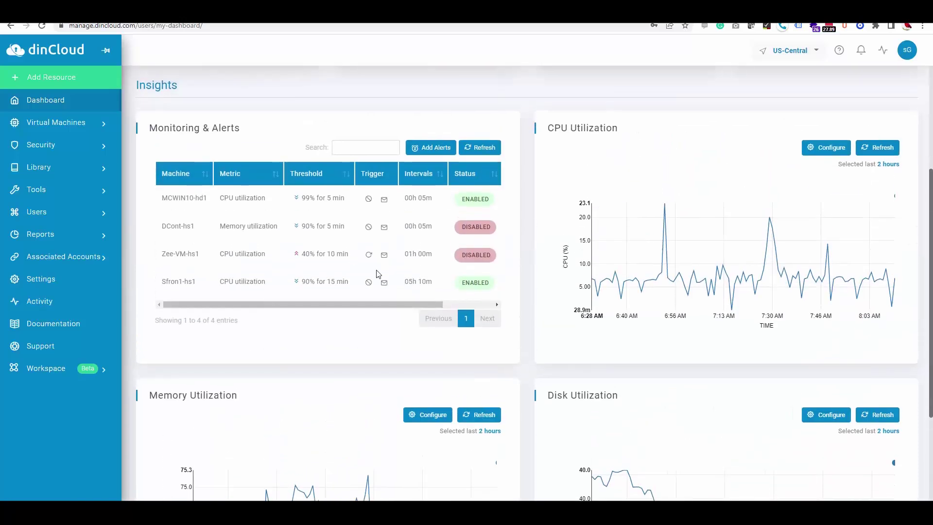
scroll(894, 298, "up", 4)
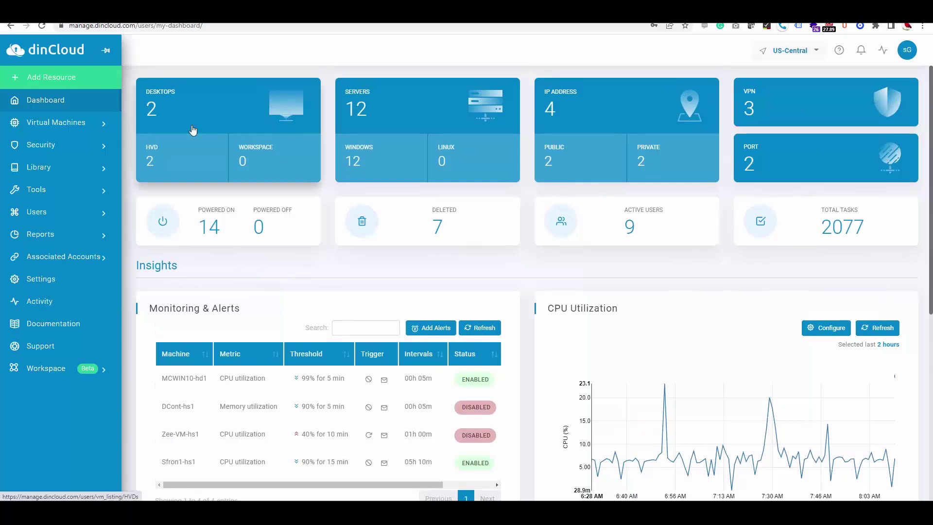
mouse_move(89, 83)
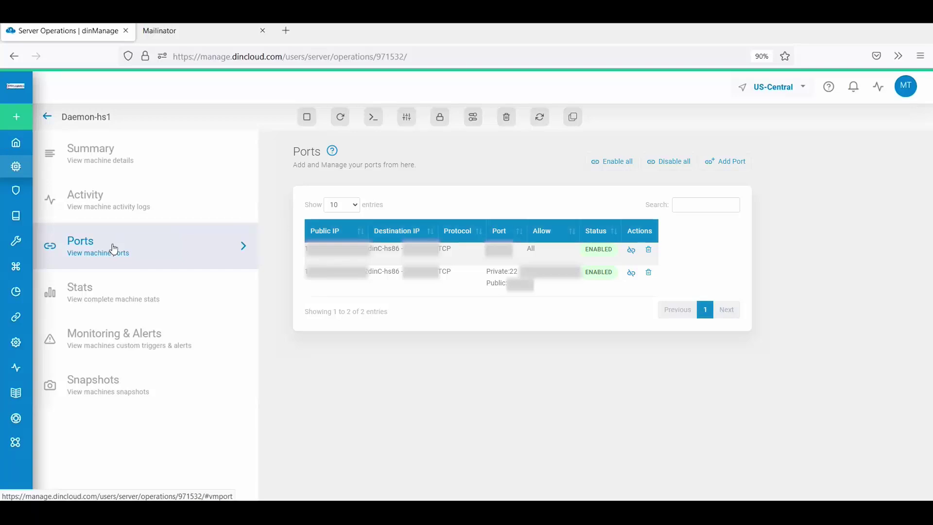
Start an alert for Daemon-hs1 on CPU Utilization, choosing a condition and setting the threshold to 90%
left_click(110, 346)
left_click(579, 153)
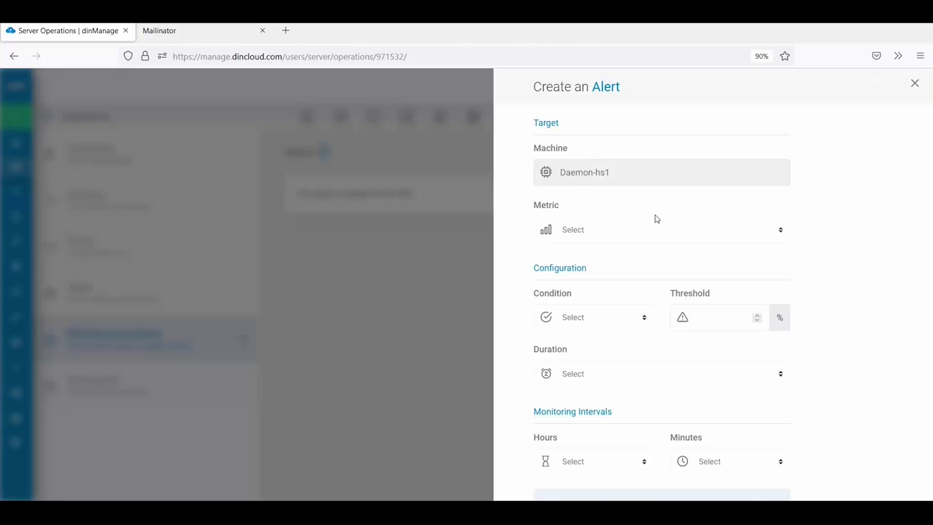
left_click(656, 230)
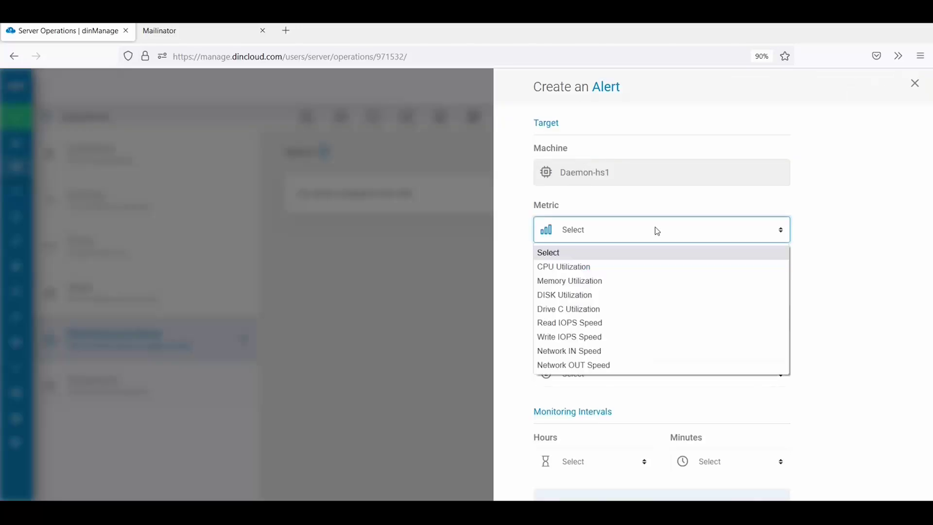
left_click(573, 266)
left_click(583, 317)
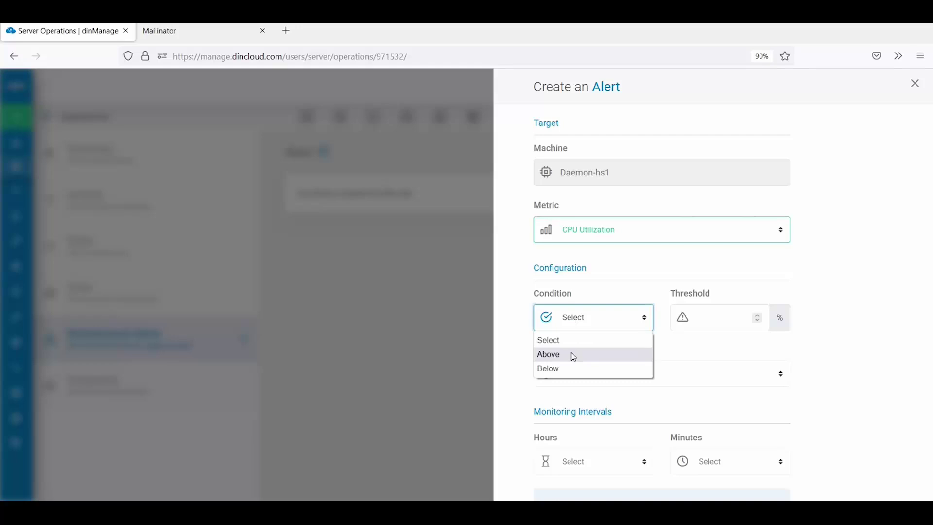
left_click(572, 368)
left_click(695, 321)
type("90")
Choose the alert's duration and set its monitoring interval to 00 hours and 11 minutes
left_click(604, 375)
left_click(580, 410)
scroll(593, 399, "down", 5)
left_click(597, 185)
left_click(589, 222)
left_click(734, 185)
left_click(705, 375)
Set the alert's trigger action to Auto-Scale, allow restart and select the notification email entry
left_click(605, 316)
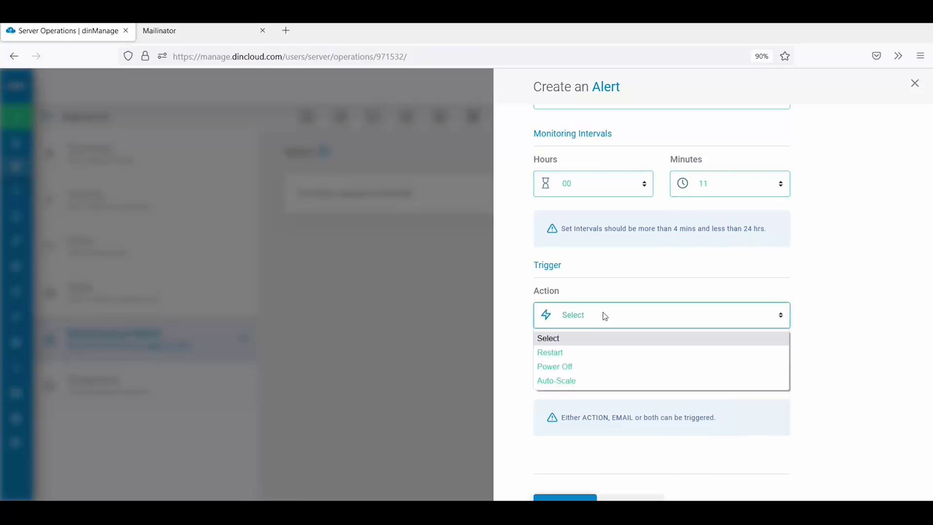
left_click(581, 381)
scroll(608, 399, "down", 3)
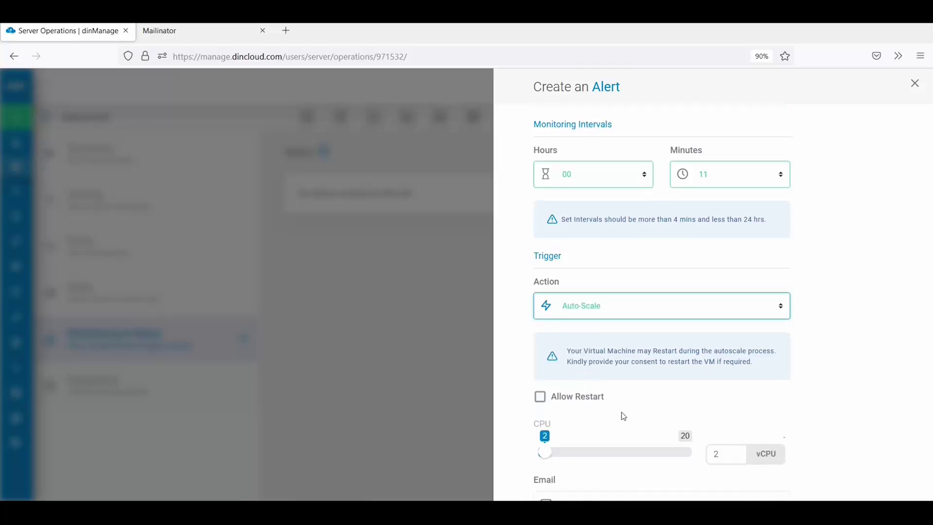
left_click(540, 228)
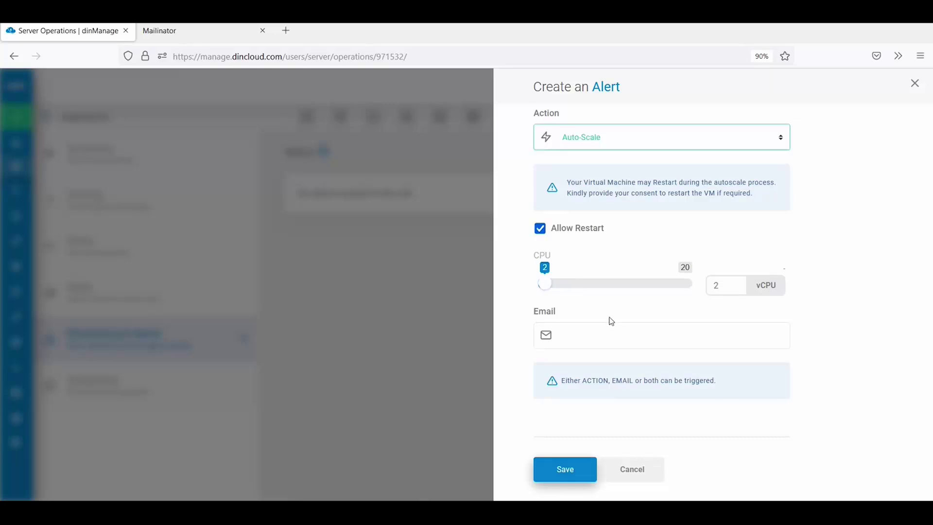
left_click(605, 336)
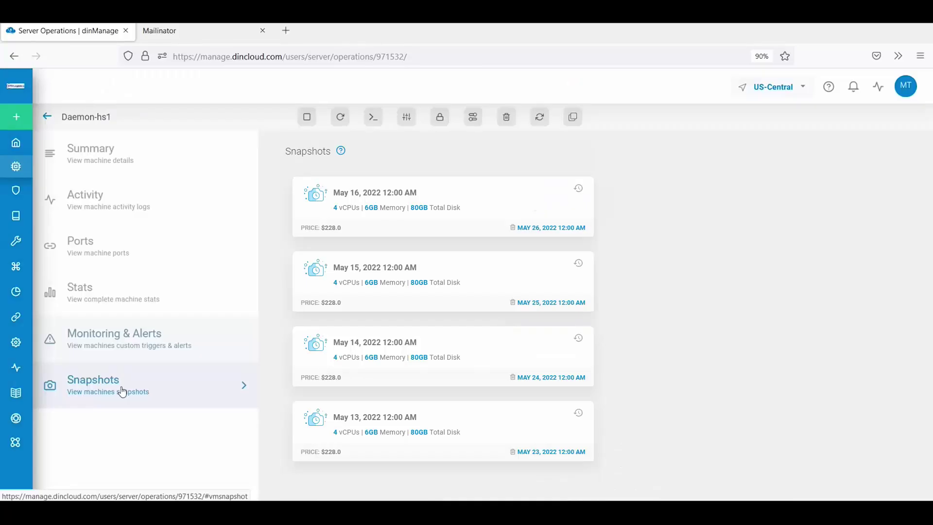
View the snapshots of Daemon-hs1 and the page for managing user groups
left_click(121, 389)
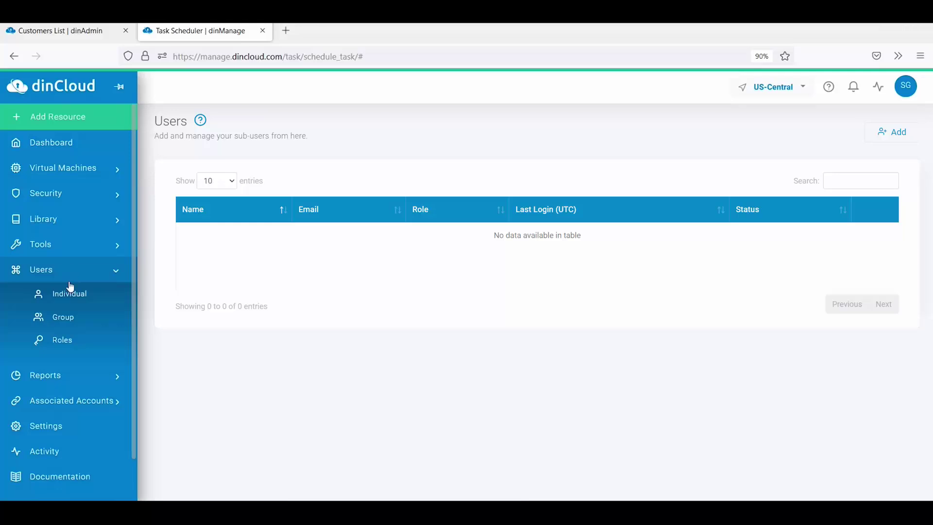
left_click(73, 328)
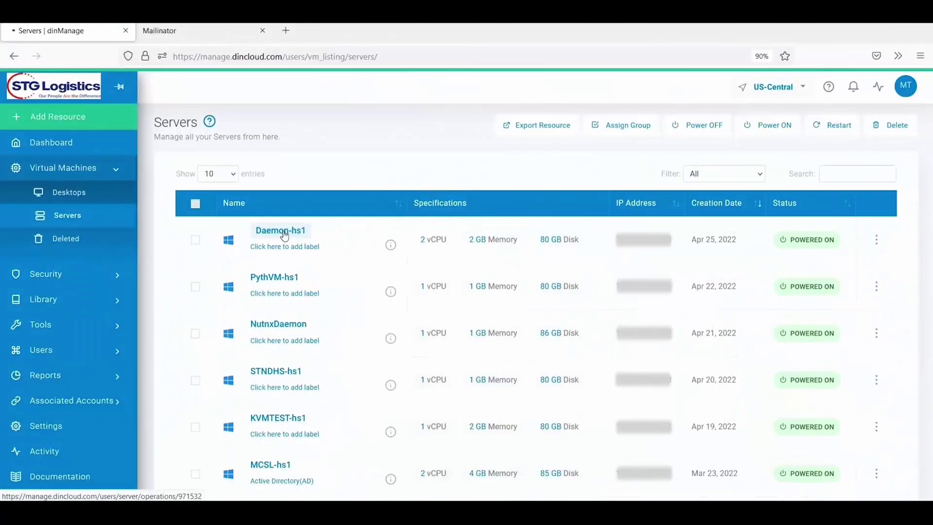
Open the server Daemon-hs1 and examine its current memory, disk throughput and network stats
left_click(284, 231)
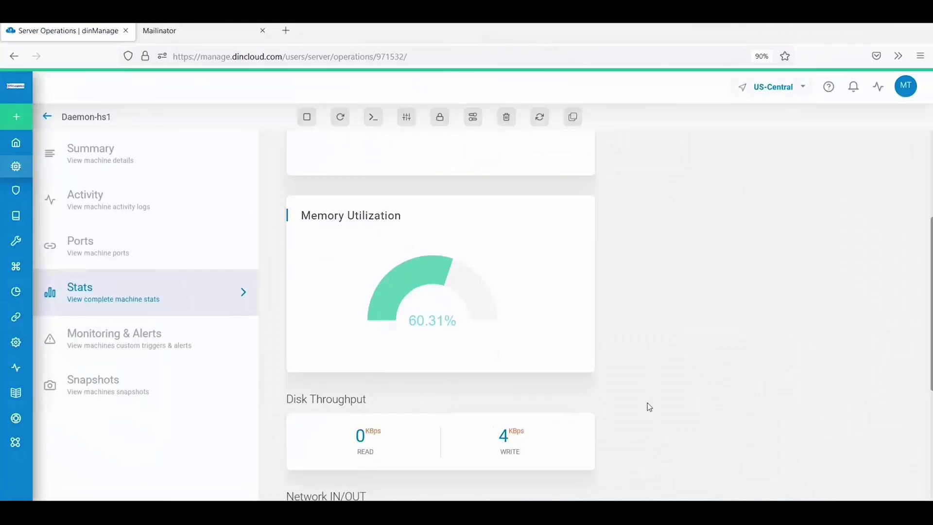
scroll(647, 405, "down", 2)
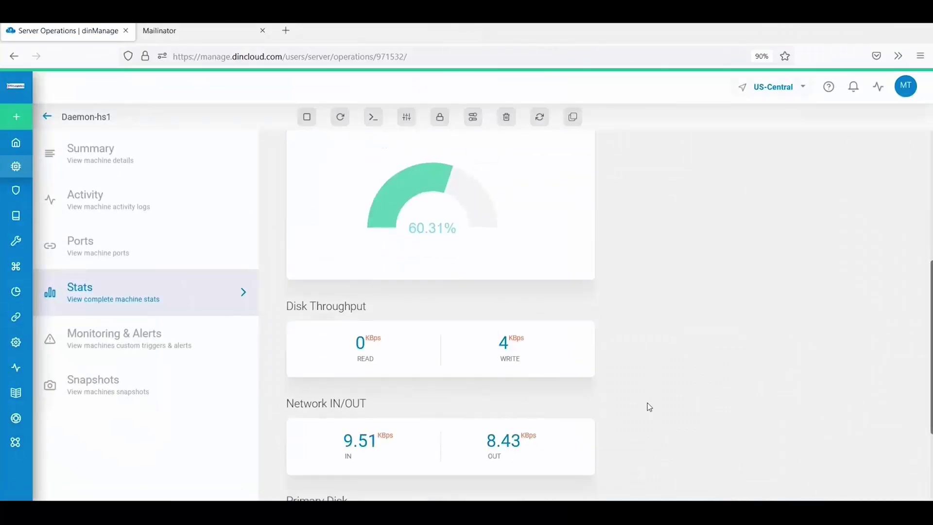
scroll(647, 406, "down", 3)
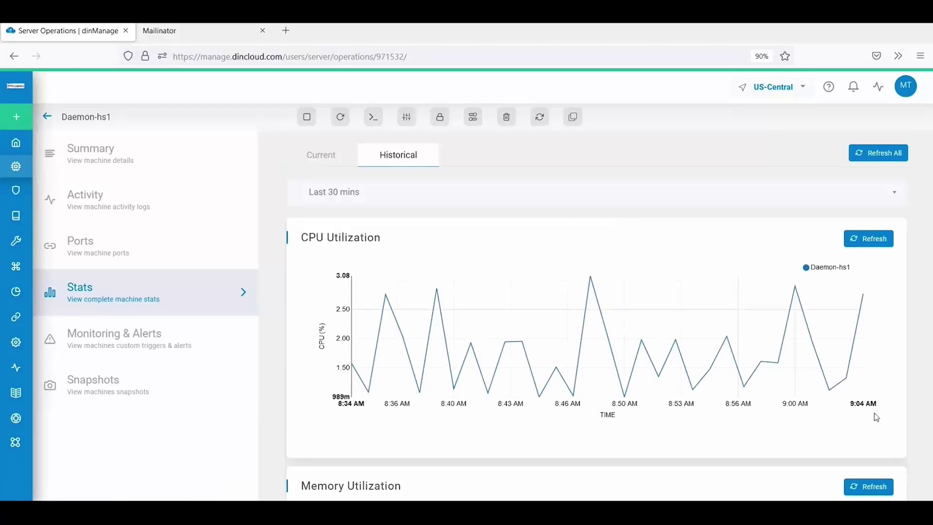
View the time ranges offered for the historical stats of Daemon-hs1, and look through the utilization charts
left_click(737, 195)
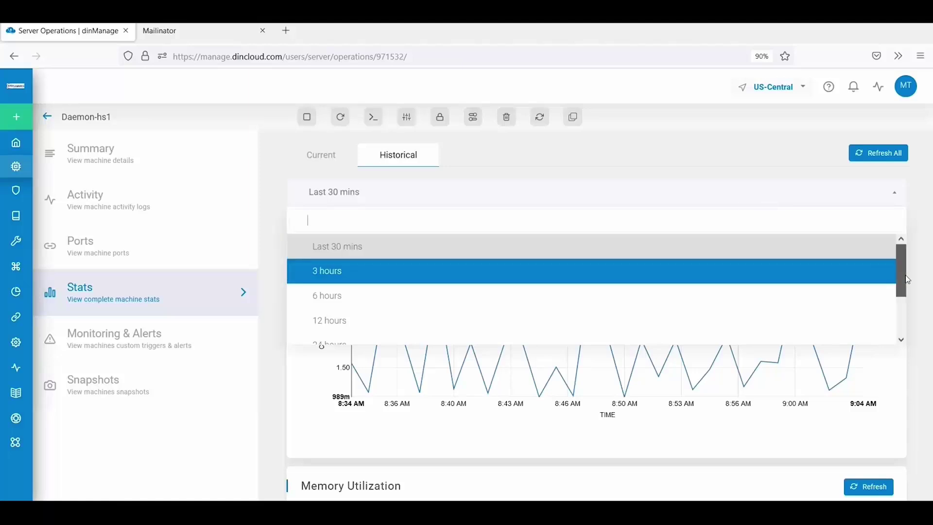
left_click_drag(907, 280, 896, 307)
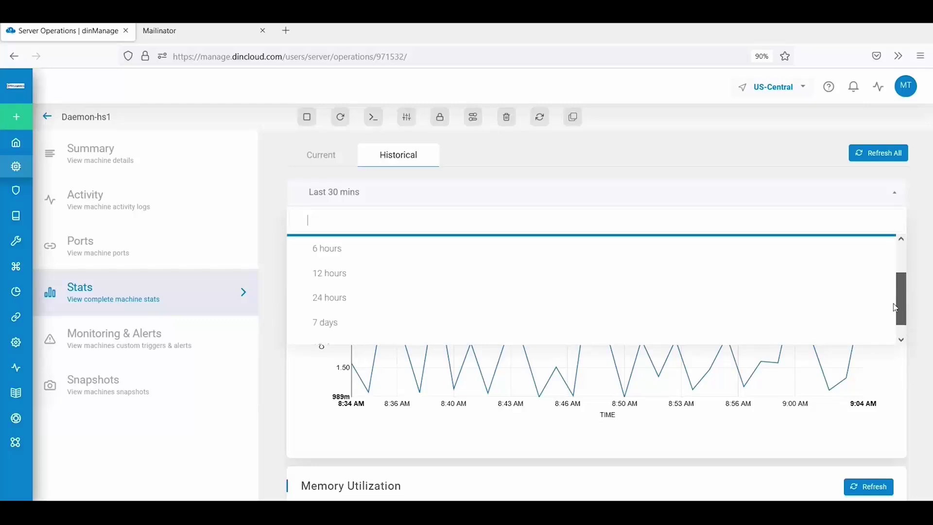
left_click(918, 286)
scroll(894, 324, "down", 20)
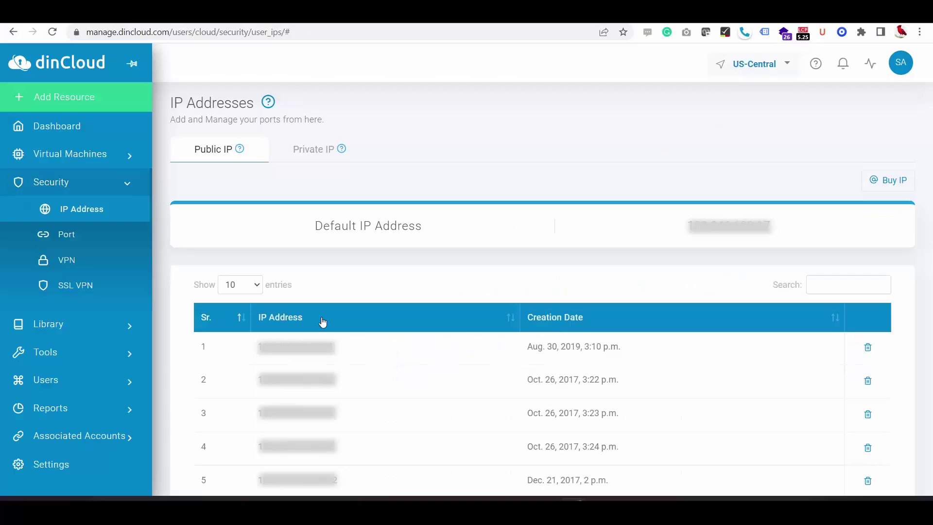
View the account's private IP addresses and return to the public IP list
mouse_move(148, 213)
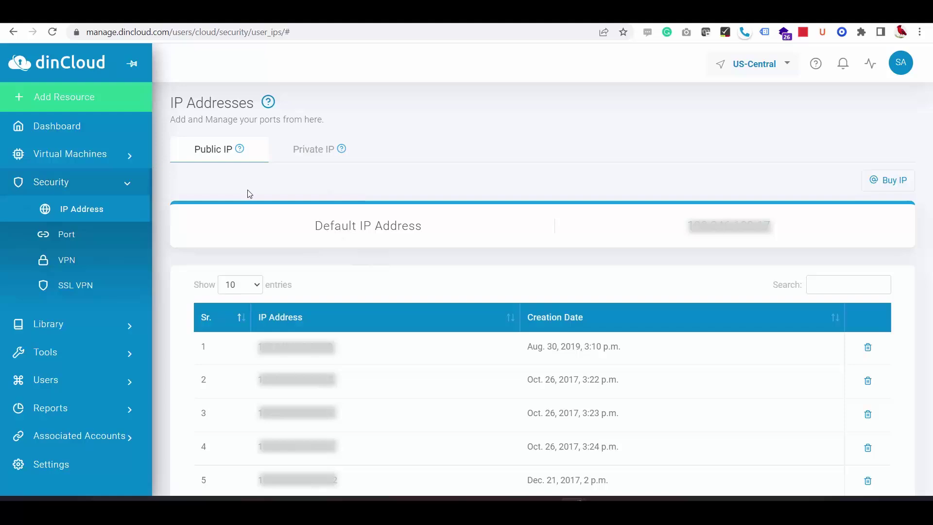
left_click(313, 151)
left_click(229, 151)
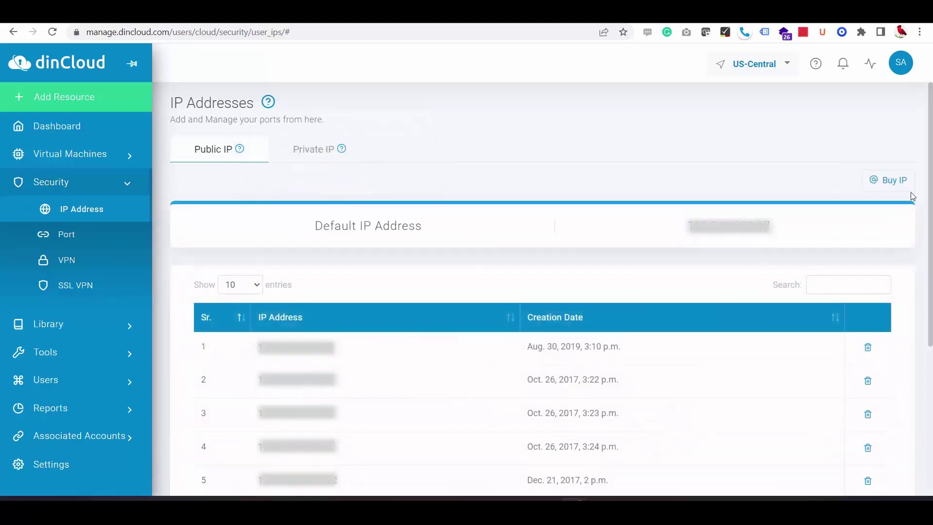
View the offer for buying a public IP, leave it without purchasing, and switch to the private IPs
left_click(887, 180)
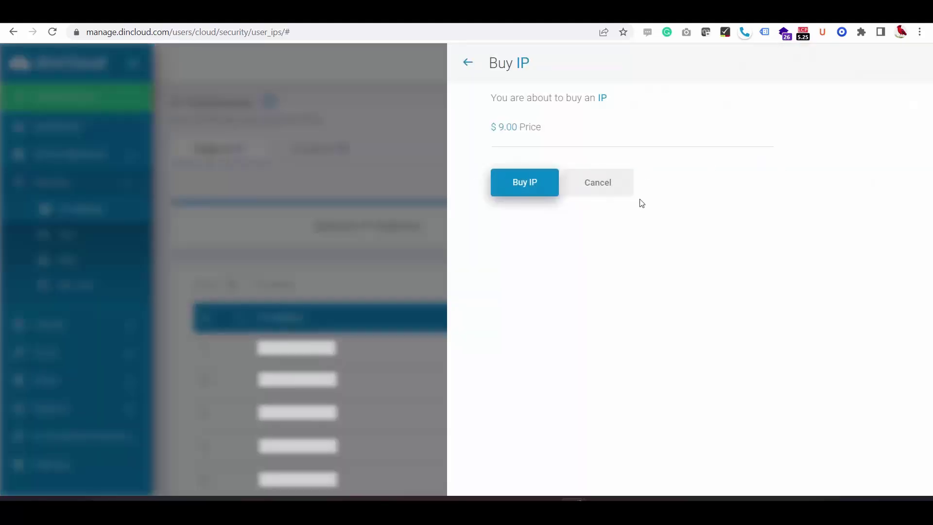
left_click(464, 65)
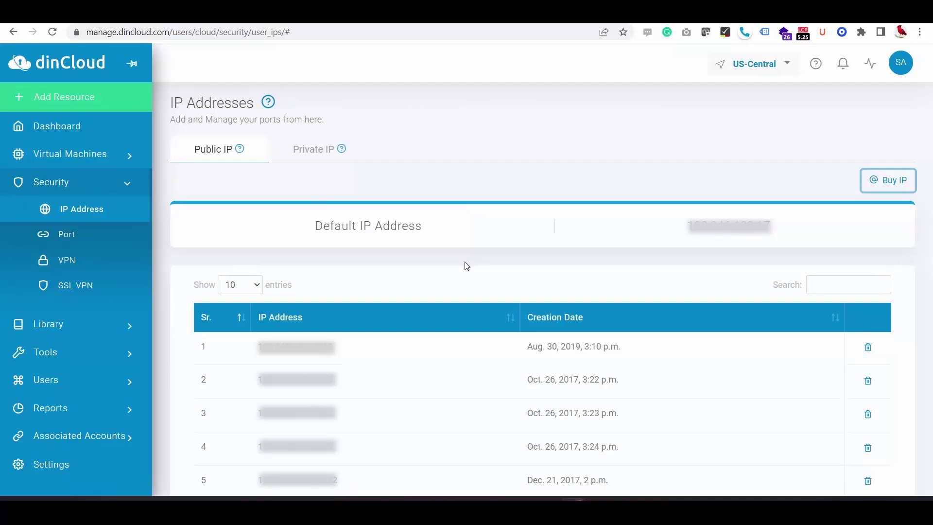
left_click(304, 152)
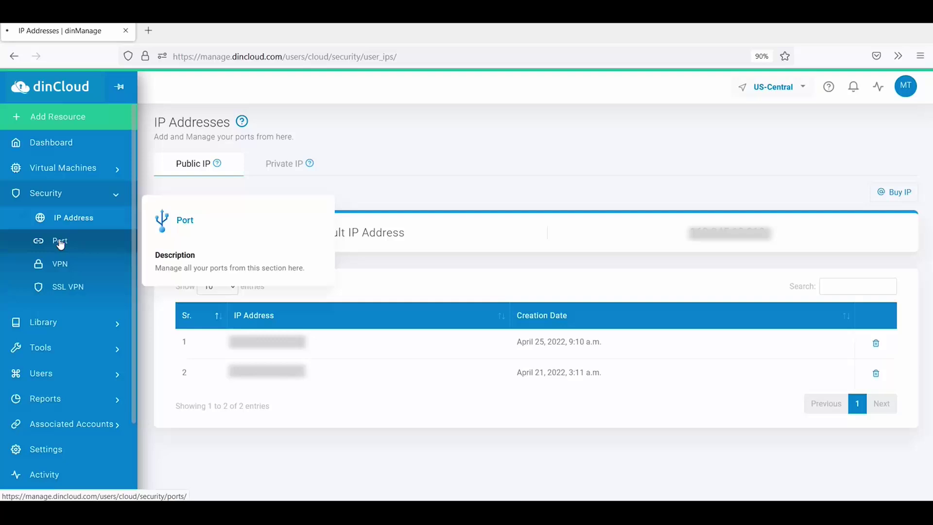
Start a new port rule, choosing its public IP and MCSL-hs1 - 192.168.106.11 as the destination IP
left_click(60, 242)
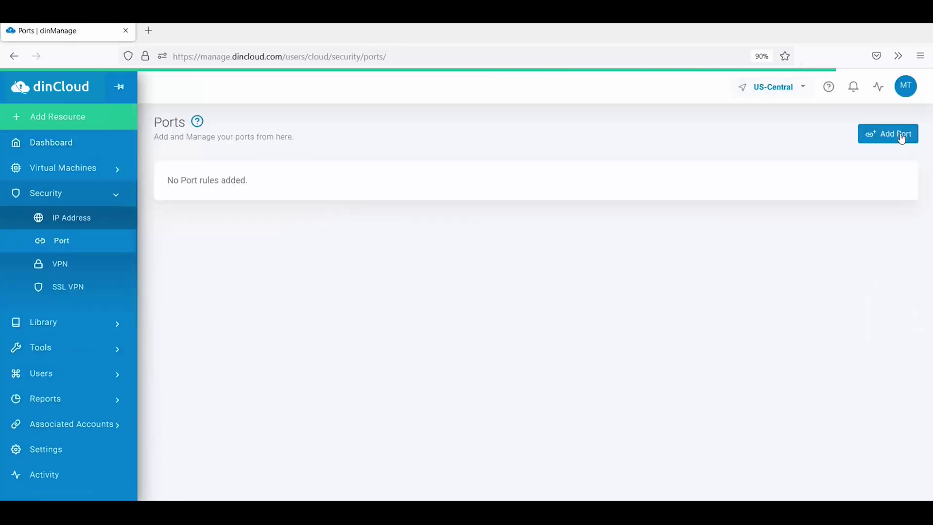
left_click(900, 135)
left_click(669, 179)
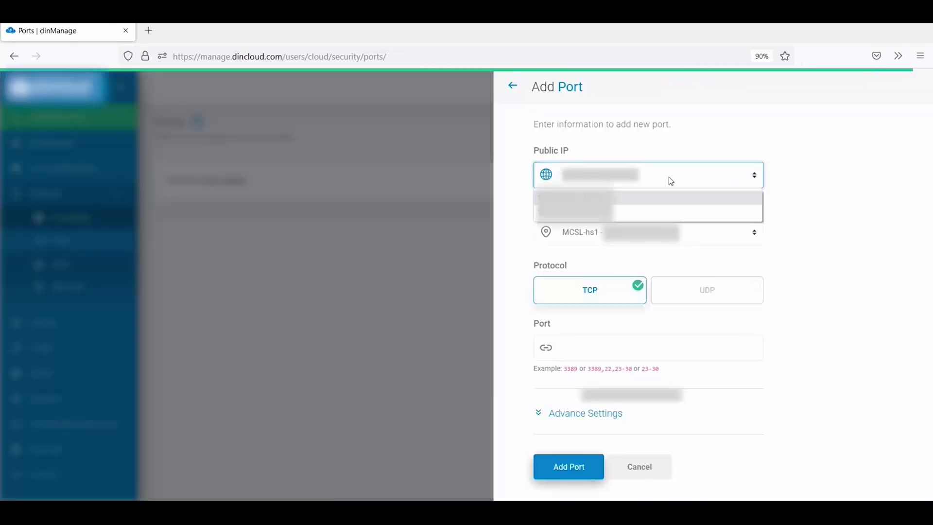
left_click(630, 204)
left_click(751, 239)
left_click(632, 395)
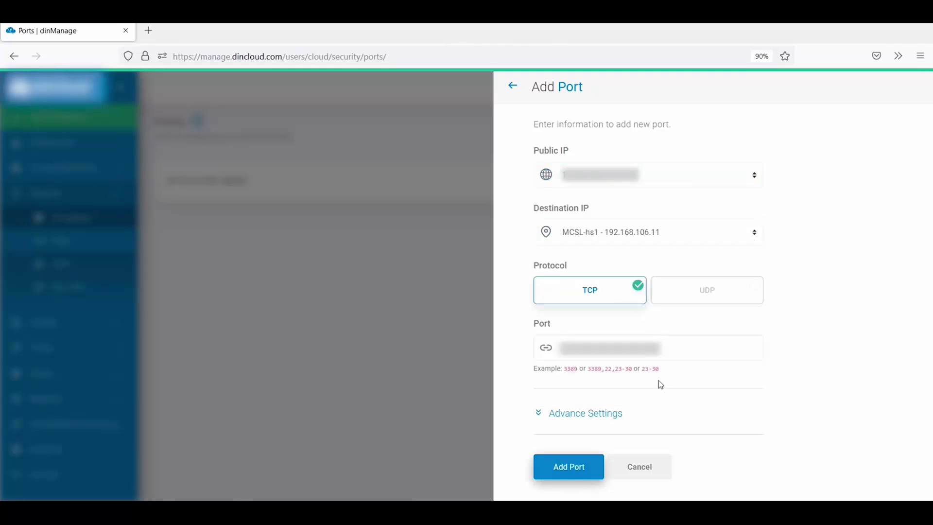
Select TCP as the rule's protocol and review the port mapping and IP/subnet restriction options in the advanced settings
left_click(722, 291)
left_click(571, 293)
left_click(582, 356)
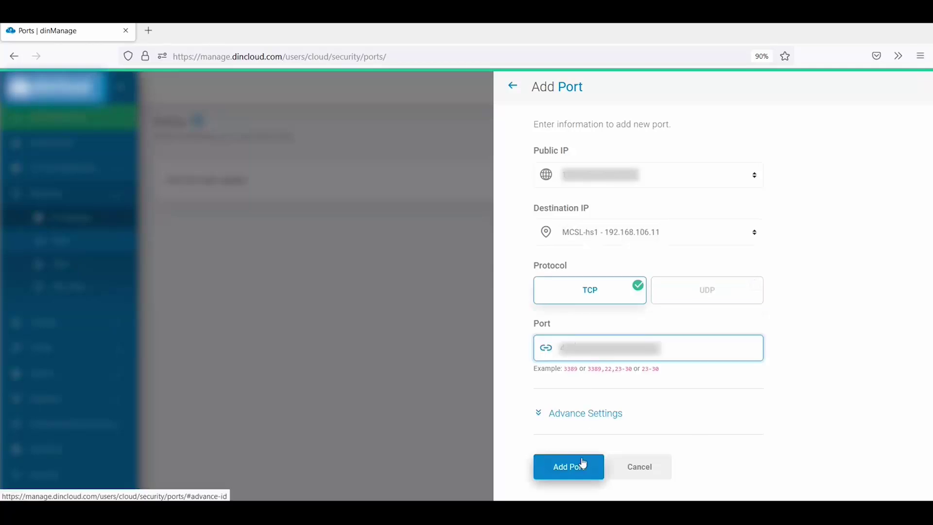
left_click(575, 427)
scroll(575, 427, "down", 3)
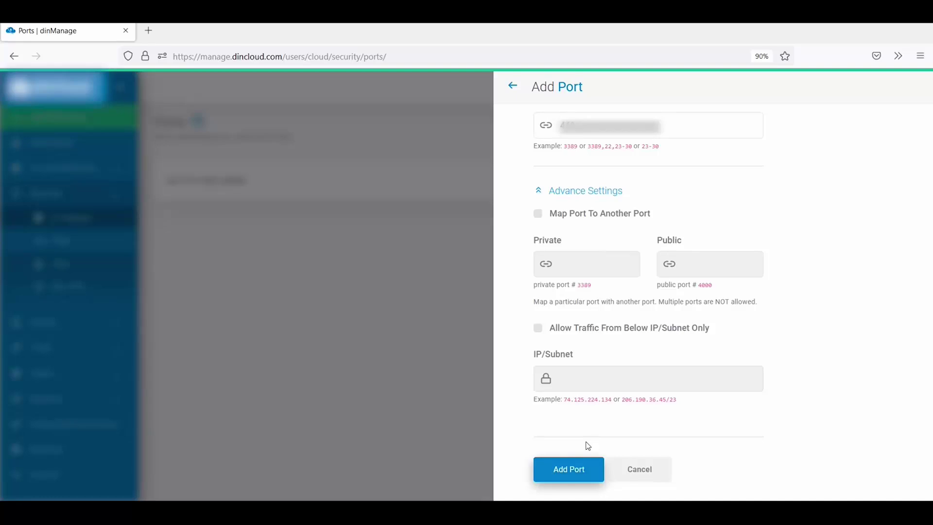
left_click(540, 190)
left_click(569, 245)
Expand the VPN VPNWITHAGENT12 and examine its Add Tunnel form from top to bottom, leaving without submitting
left_click(64, 264)
left_click(198, 235)
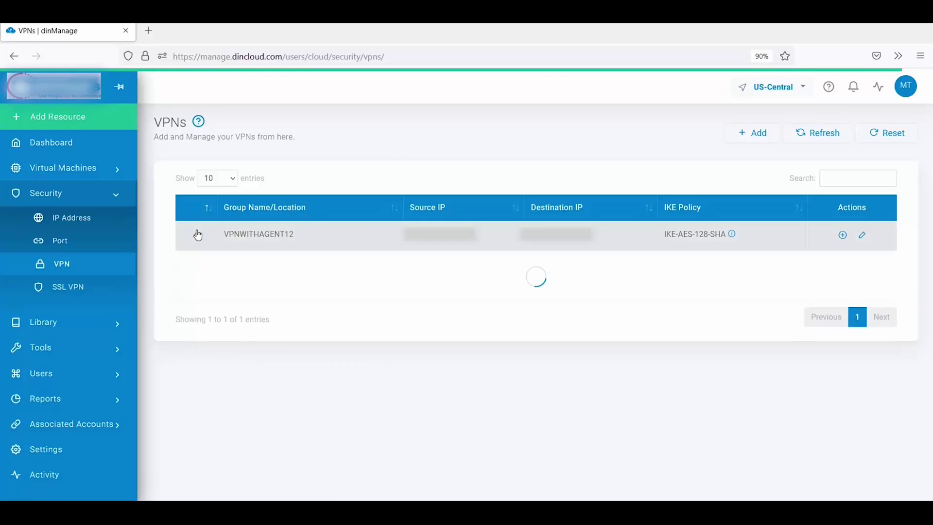
left_click(843, 235)
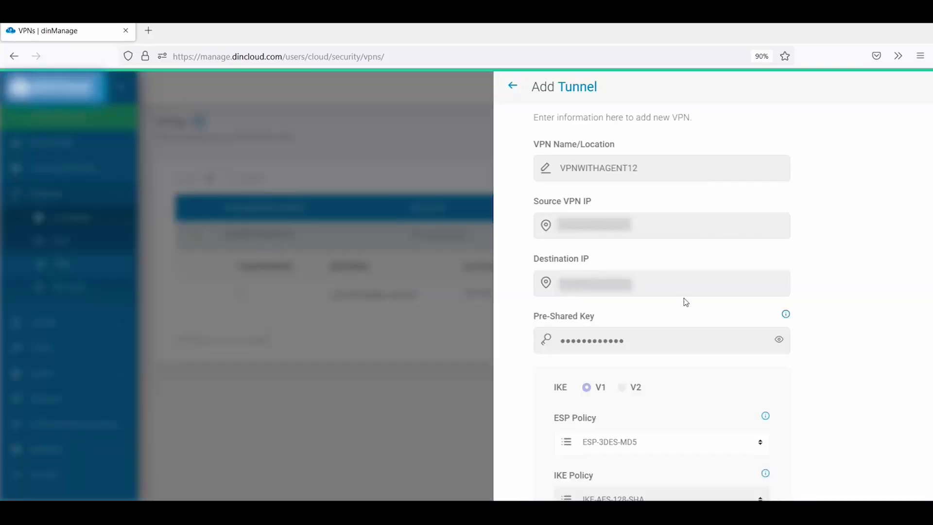
scroll(687, 314, "down", 5)
scroll(686, 314, "up", 5)
scroll(686, 315, "down", 5)
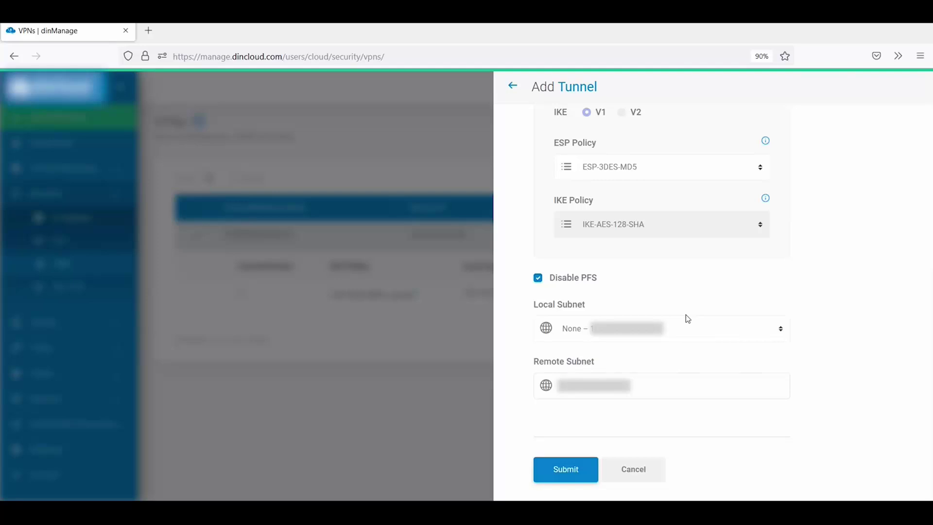
left_click(652, 471)
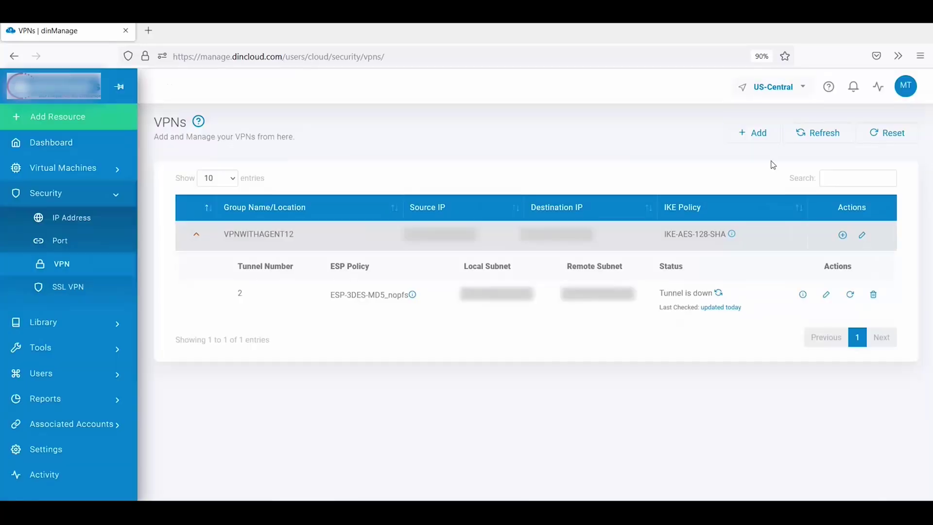
Open the form for a new VPN and view the ESP and IKE policy choices for IKE V2
left_click(760, 133)
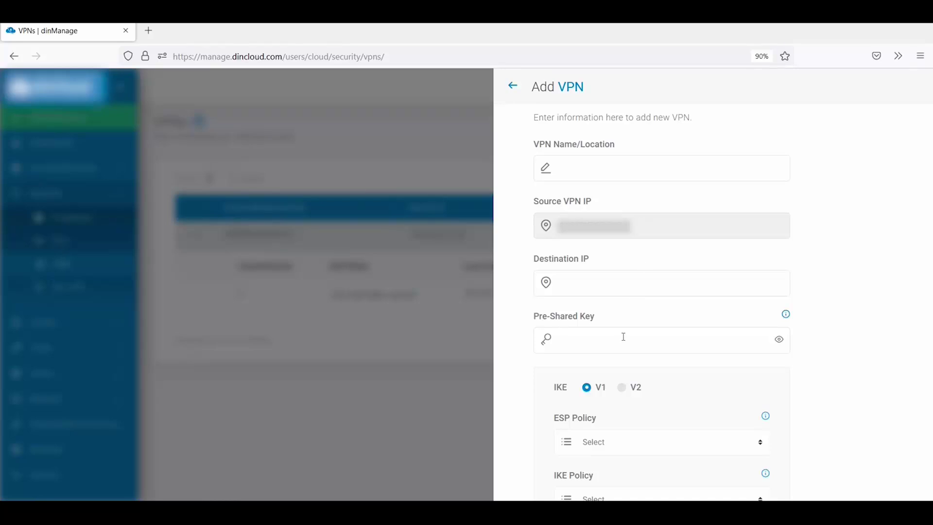
scroll(624, 336, "down", 4)
left_click(623, 203)
left_click(625, 257)
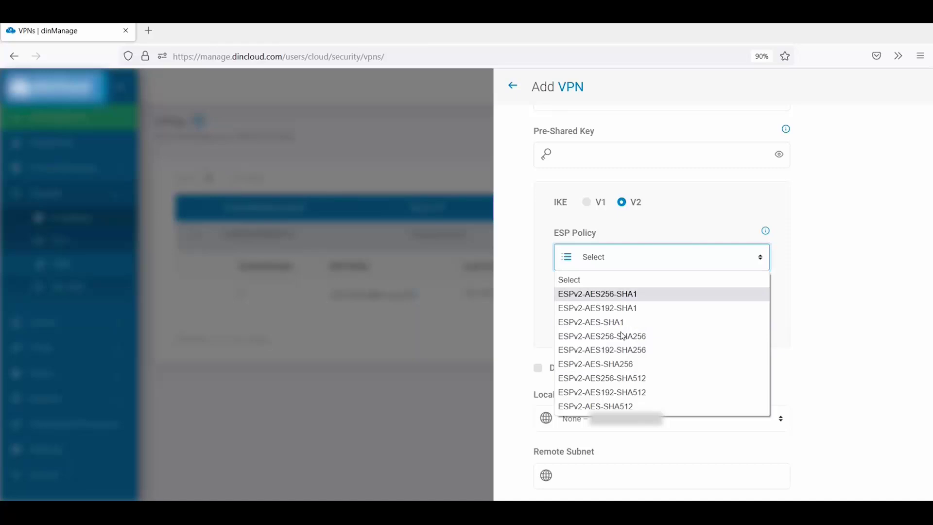
left_click(829, 321)
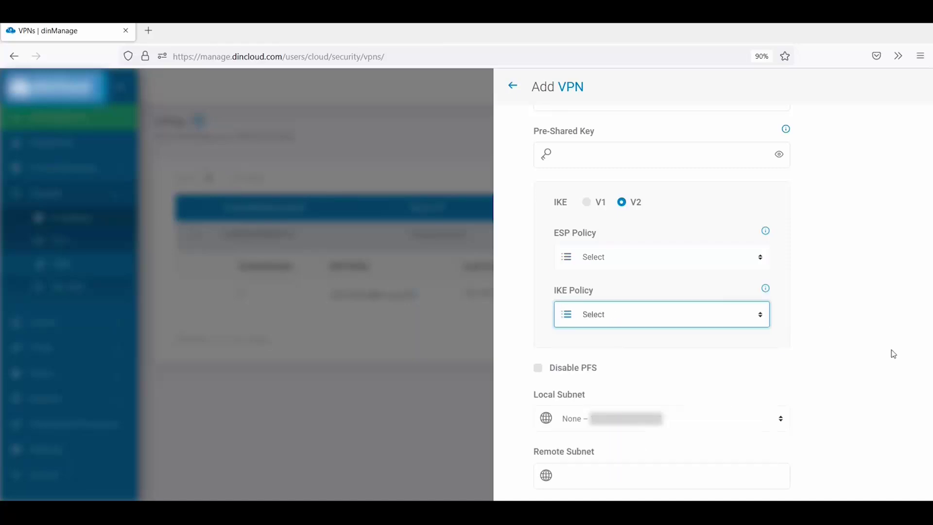
left_click(892, 354)
View the local and remote subnet settings of the new VPN, and cancel the form
scroll(889, 349, "down", 2)
left_click(646, 336)
left_click(647, 337)
left_click(600, 397)
left_click(744, 451)
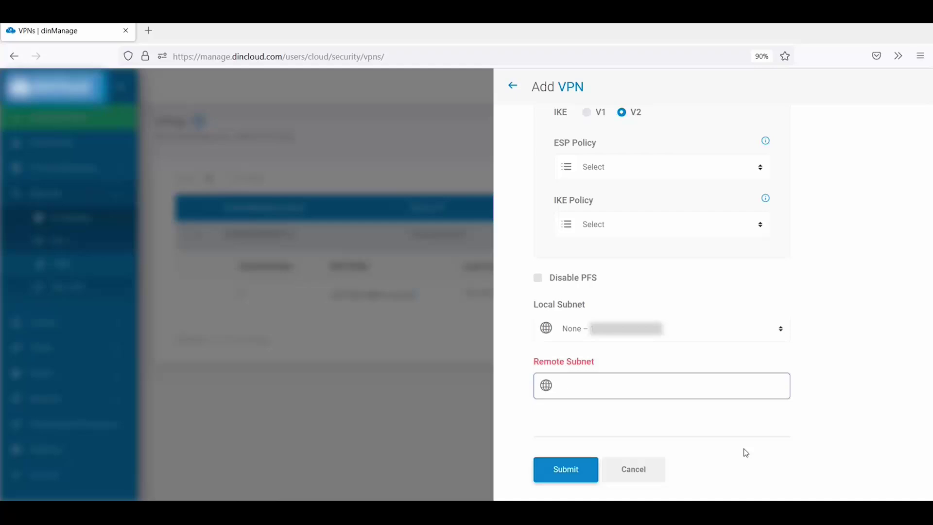
left_click(659, 476)
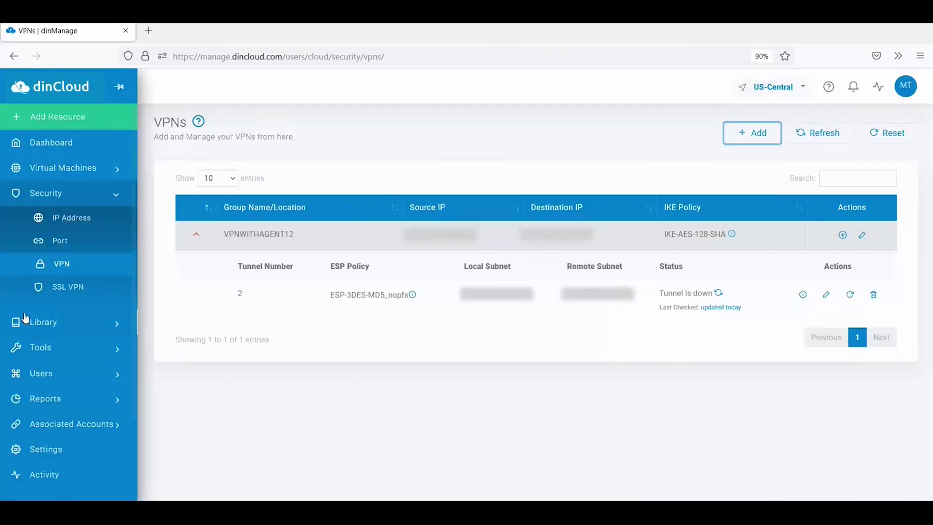
Open the SSL VPN management page to view its users and allowed networks
left_click(52, 288)
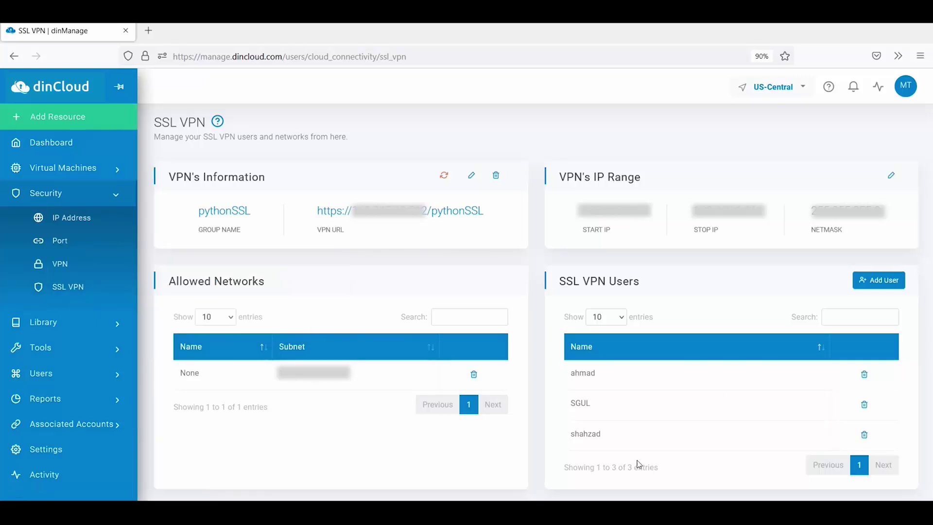
View the order configuration page of MCSL-hs23-Template, and return to the standard templates
scroll(639, 464, "down", 1)
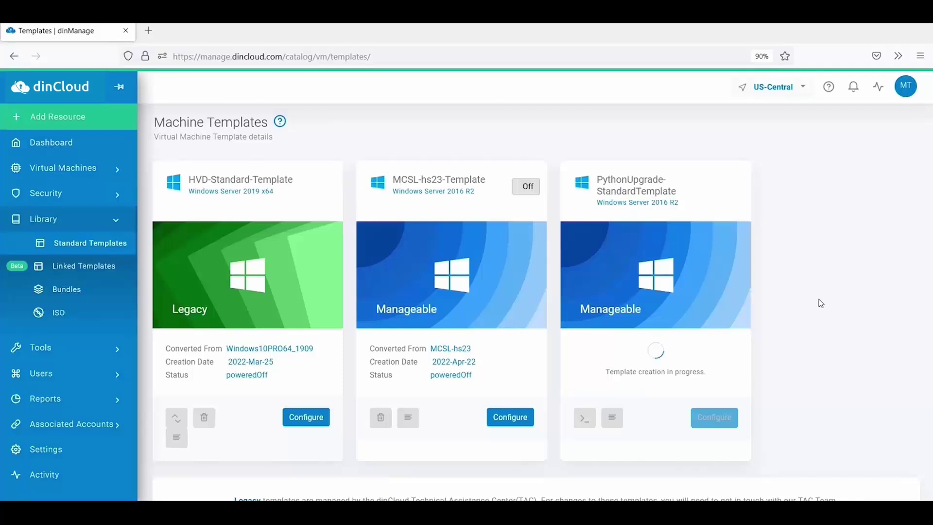
left_click(512, 421)
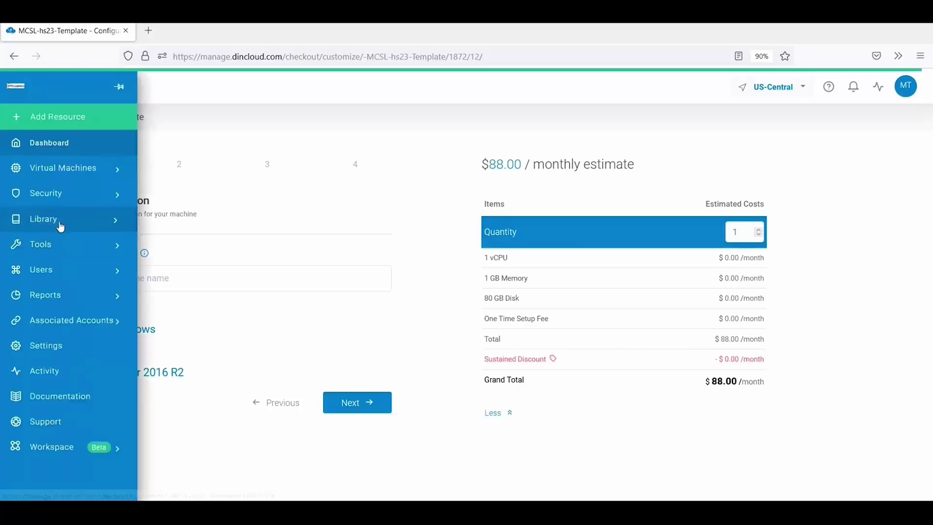
left_click(60, 224)
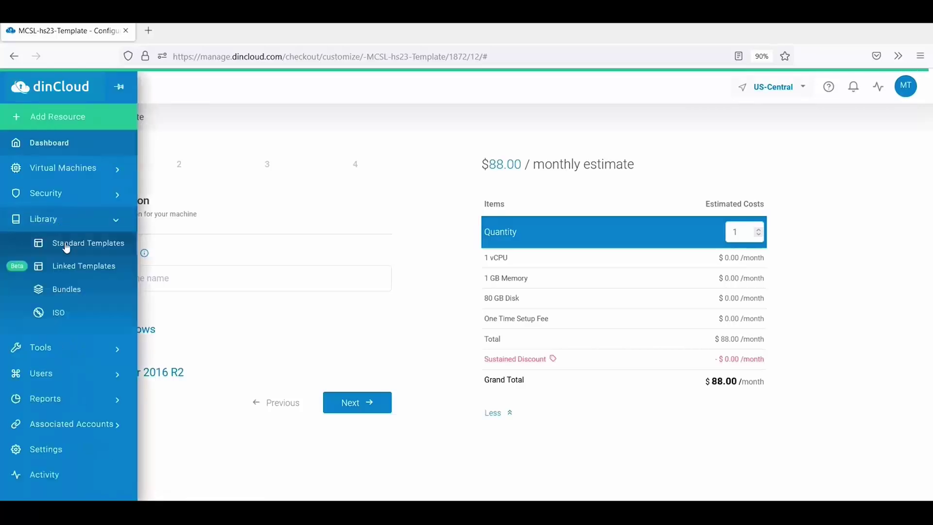
left_click(63, 246)
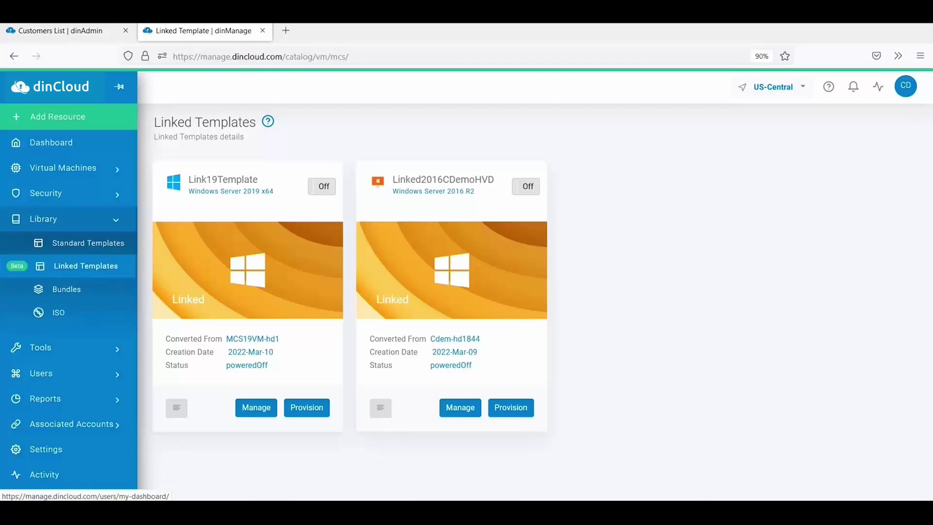
Open the product bundles and view the specifications and configuration settings of the QA Test Product Non Pro bundle
left_click(73, 290)
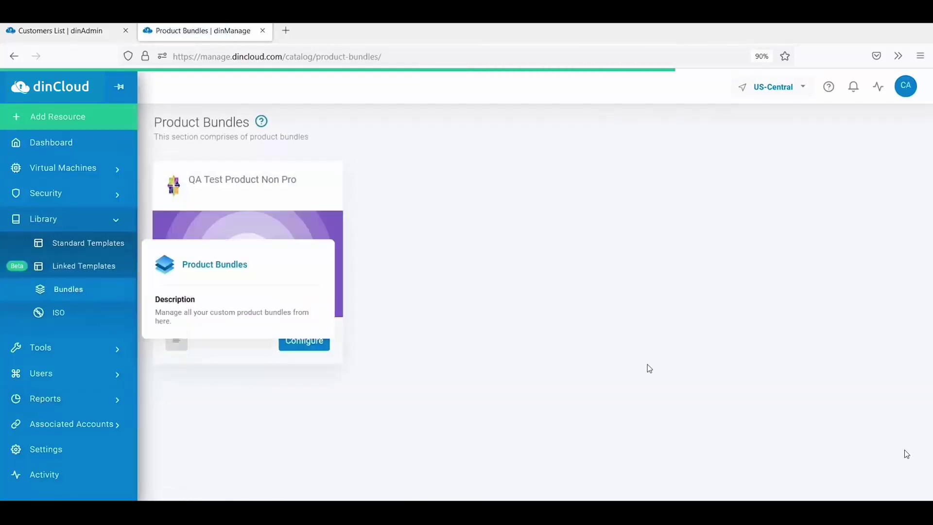
left_click(305, 340)
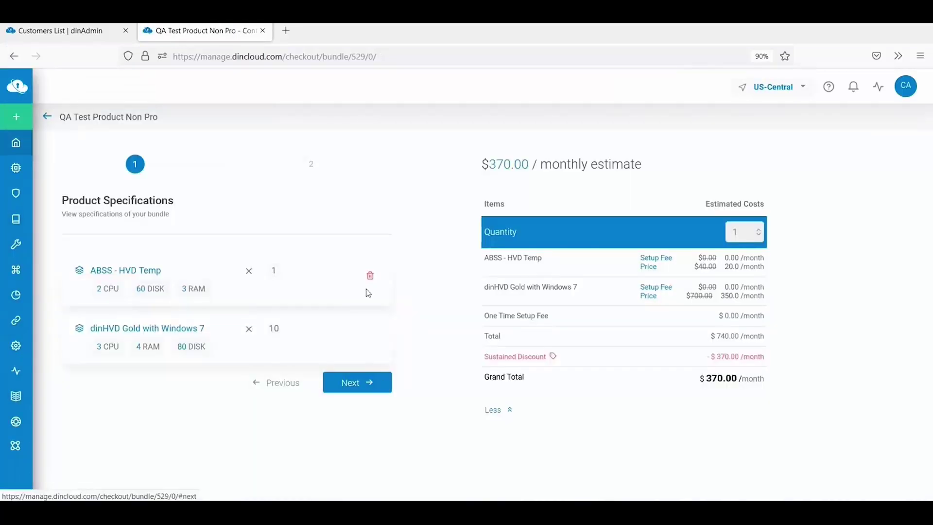
left_click(369, 382)
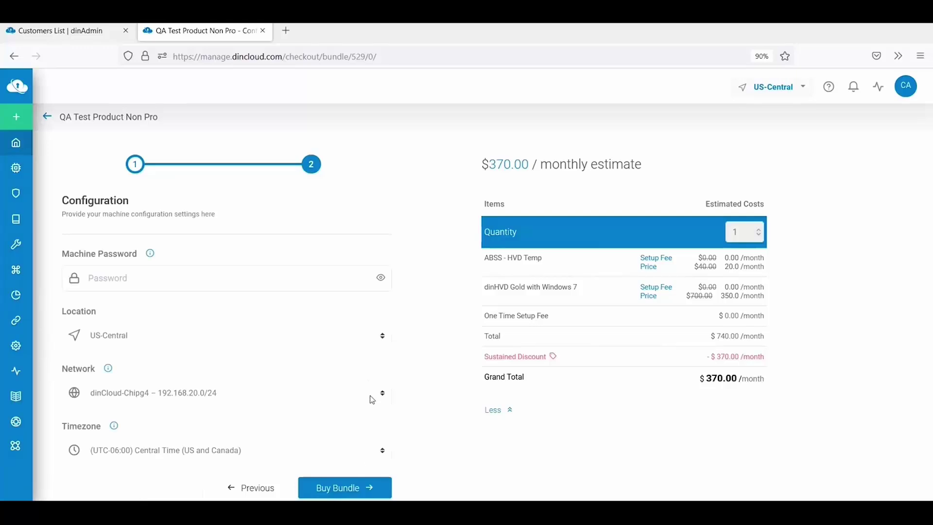
Open the ISO library and view the virtual machines mounted on Microsoft Office Standard 2016 (32 bit)
left_click(49, 219)
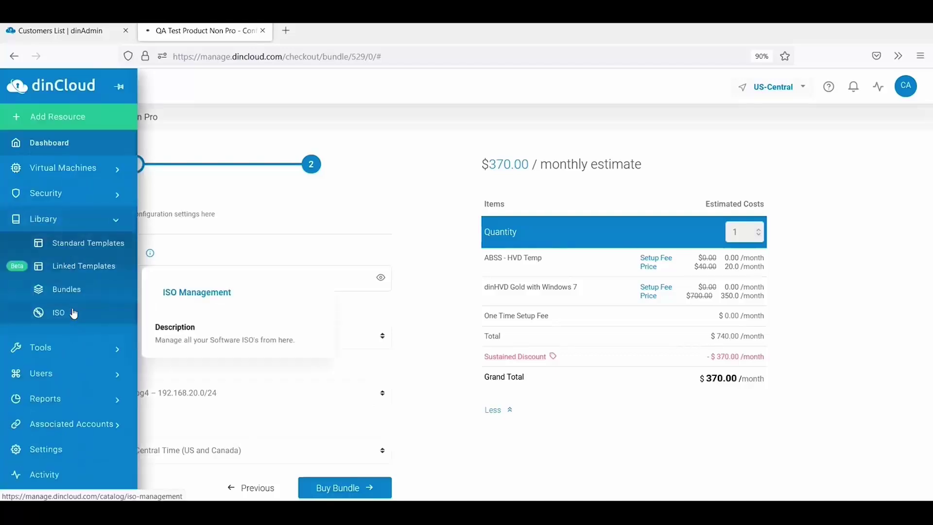
left_click(73, 313)
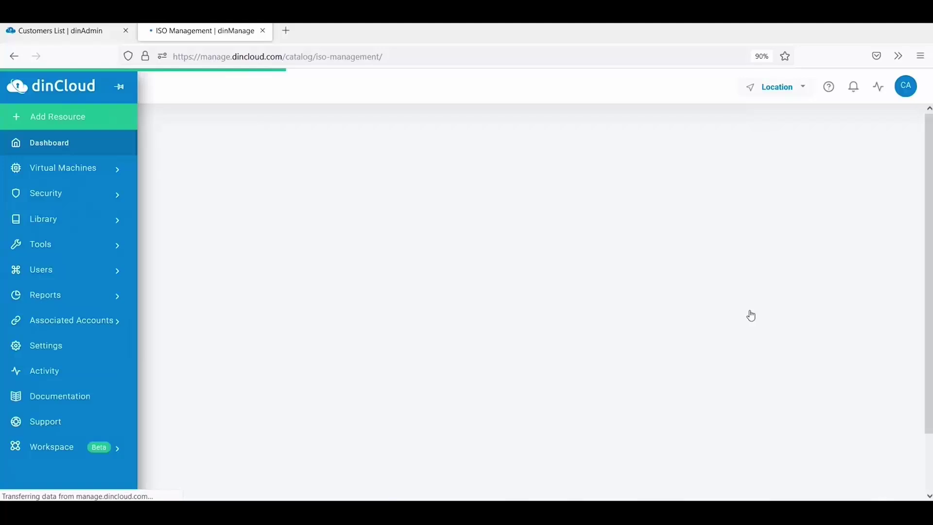
scroll(751, 315, "down", 5)
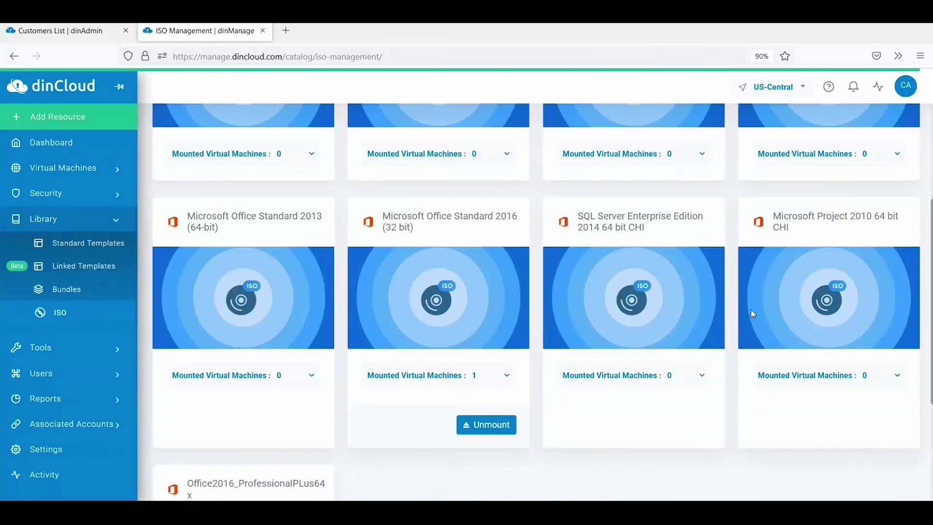
left_click(478, 375)
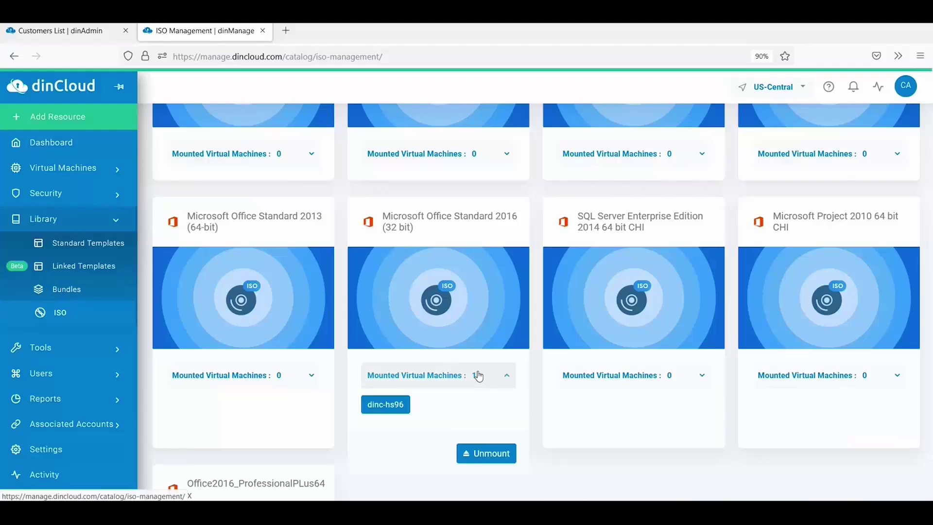
scroll(478, 376, "down", 5)
scroll(479, 377, "up", 7)
scroll(478, 376, "up", 3)
View the Mount ISO form's ISO and virtual machine choices, cancel it, and look over the ISO cards
left_click(878, 132)
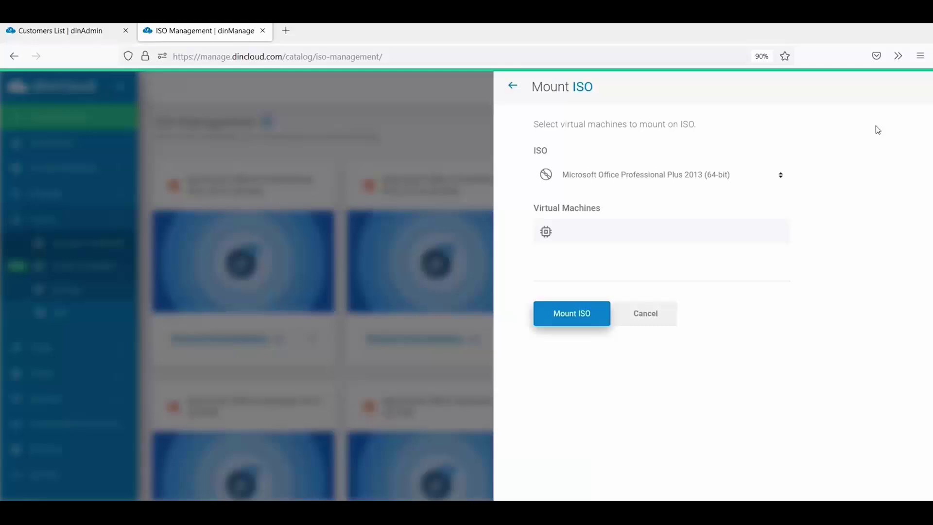
left_click(719, 179)
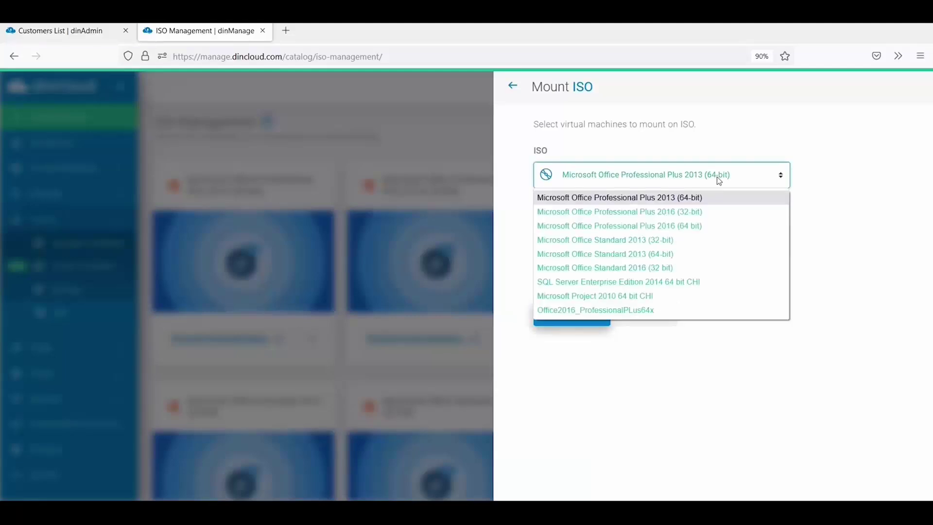
left_click(663, 200)
left_click(643, 234)
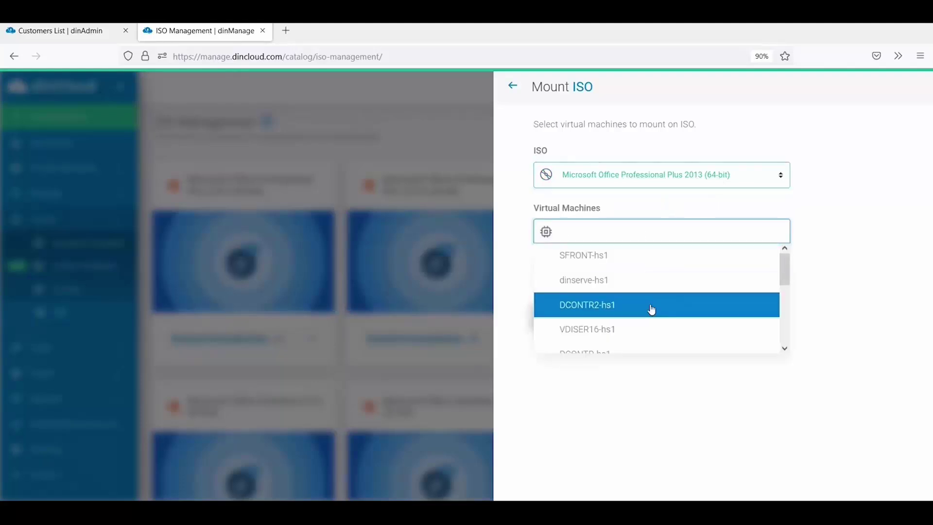
mouse_move(785, 268)
left_mouse_down()
mouse_move(793, 337)
mouse_move(791, 261)
left_mouse_up()
left_click(738, 377)
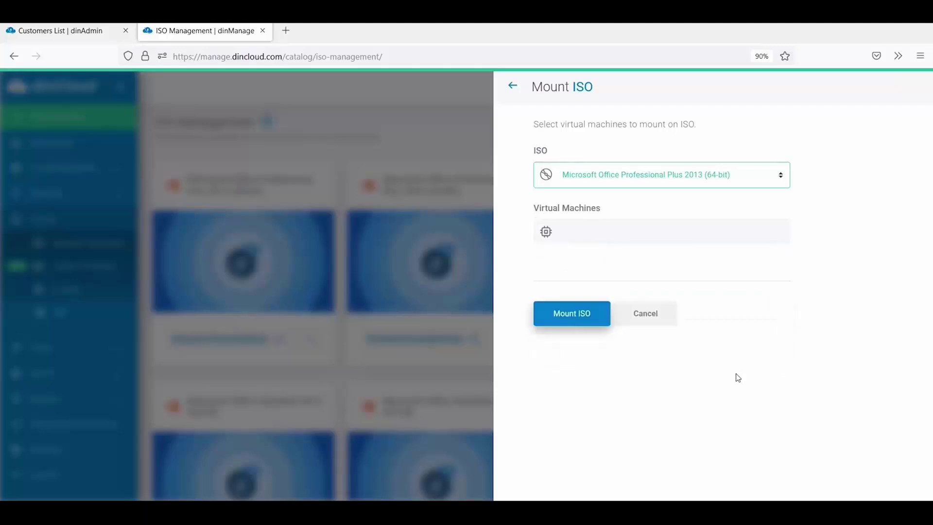
left_click(648, 314)
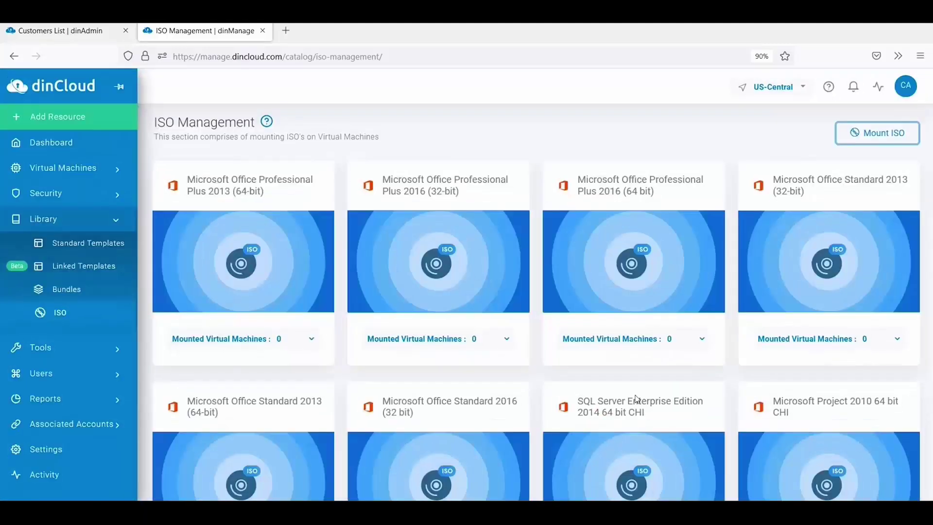
scroll(624, 372, "down", 5)
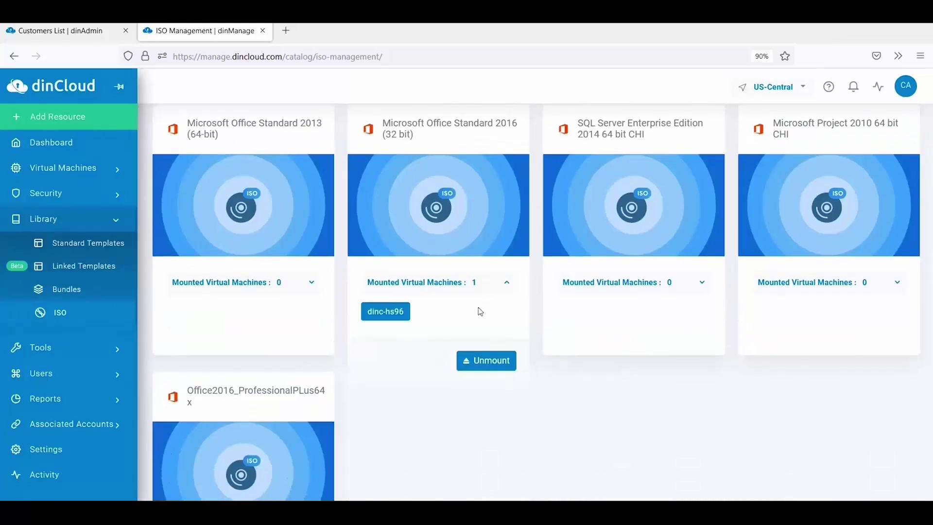
scroll(478, 307, "up", 2)
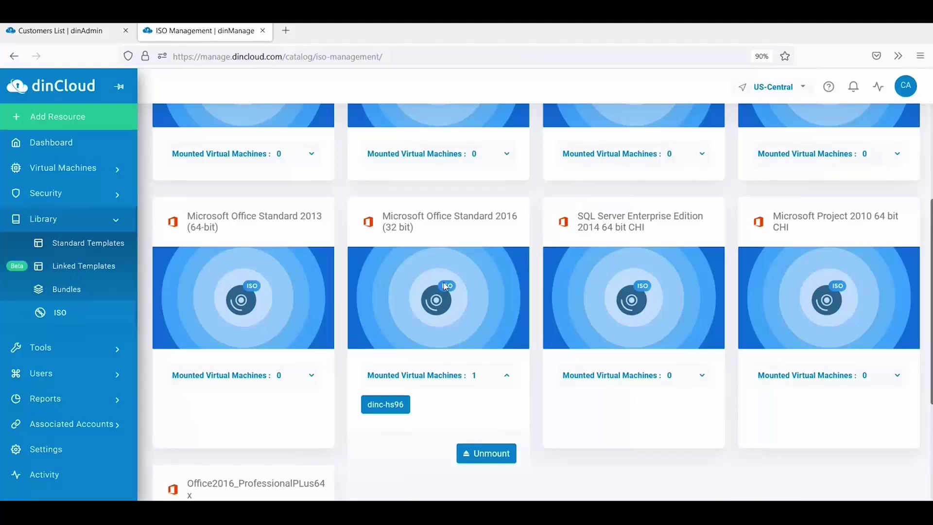
Open the Active Directory page and view the form for registering an on-premise Active Directory, without submitting
left_click(49, 220)
left_click(58, 246)
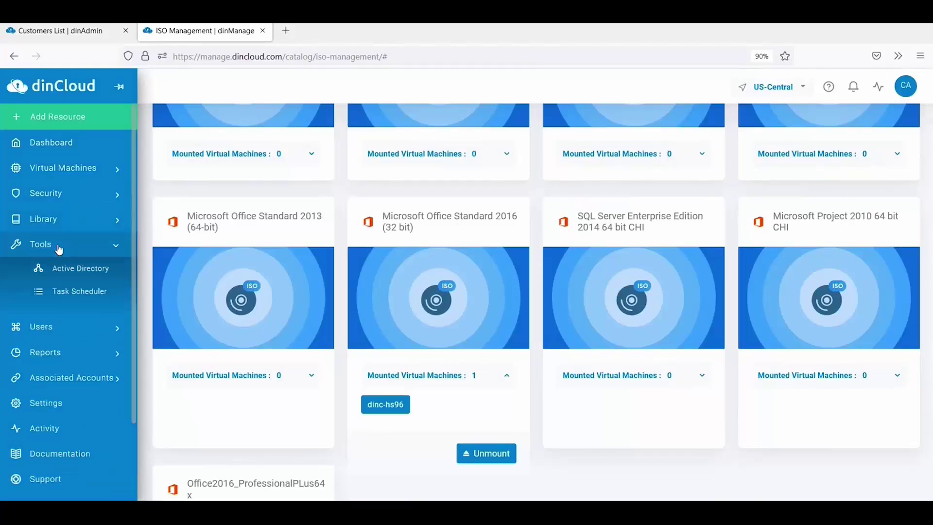
left_click(70, 271)
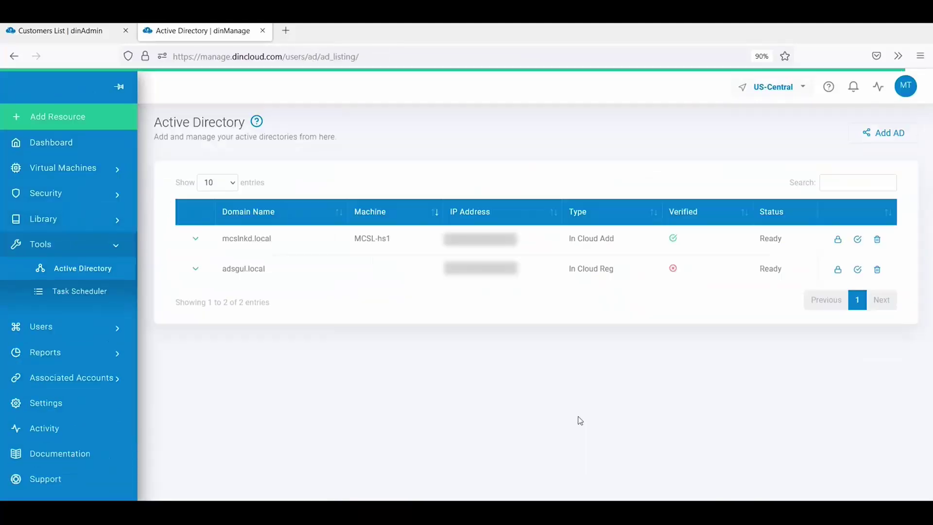
left_click(880, 136)
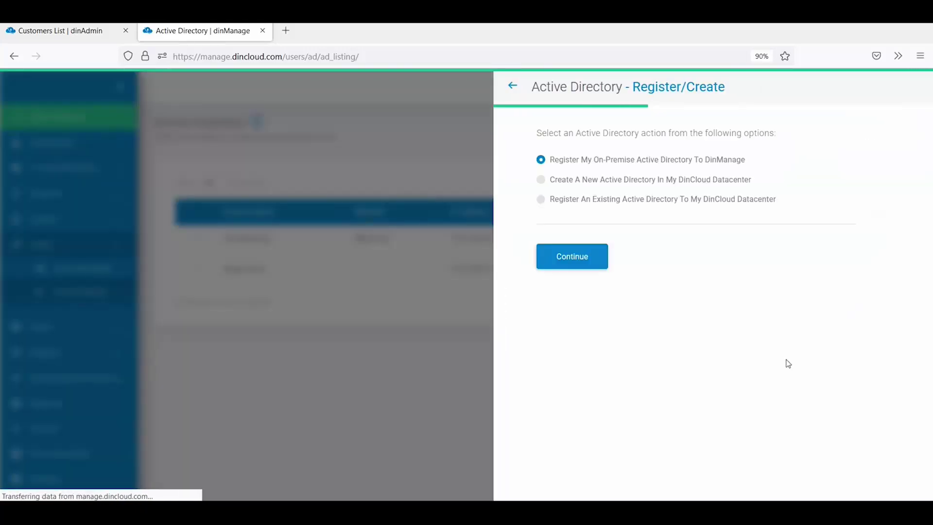
left_click(588, 262)
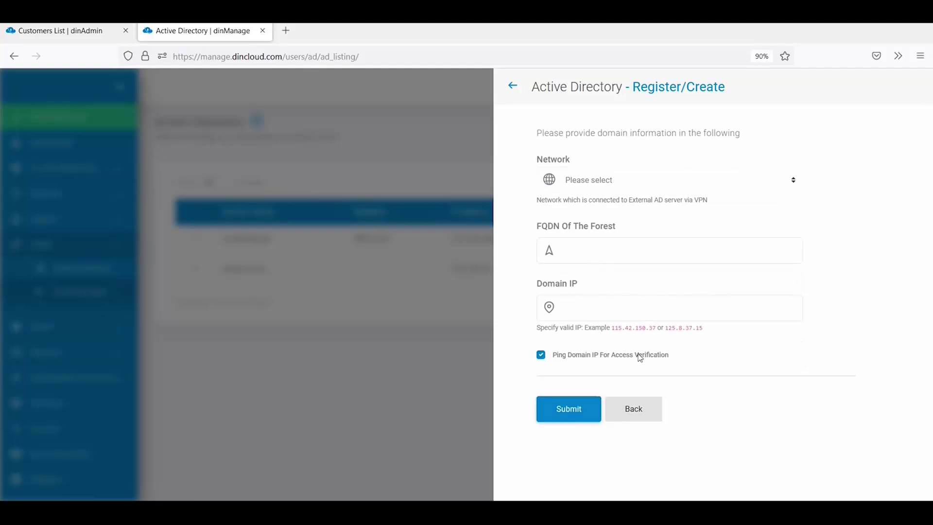
left_click(666, 180)
left_click(628, 410)
View the form for creating a new Active Directory in the dinCloud datacenter, and go back without submitting
left_click(541, 181)
left_click(577, 267)
left_click(710, 181)
left_click(837, 231)
scroll(837, 231, "down", 3)
left_click(634, 421)
View the form for registering an existing Active Directory, close it, and expand the first listed domain's networks
left_click(541, 199)
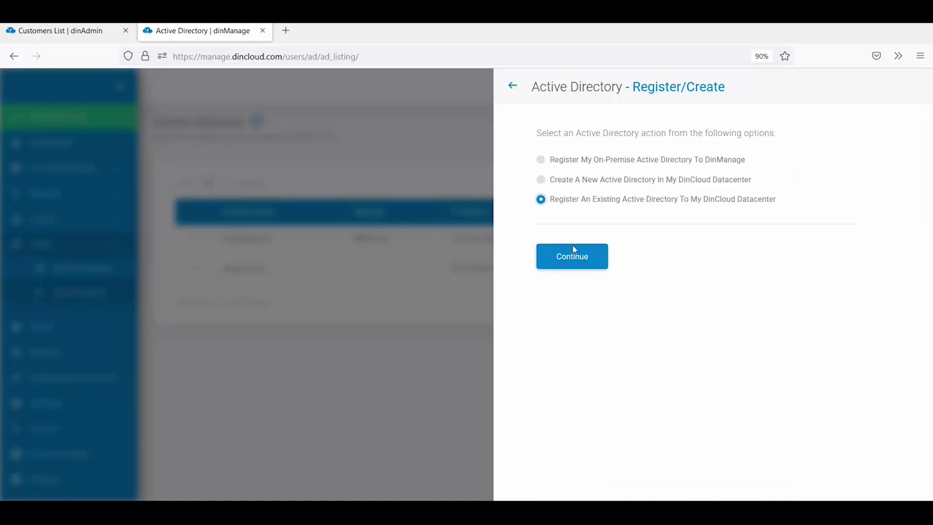
left_click(573, 253)
left_click(628, 181)
left_click(512, 87)
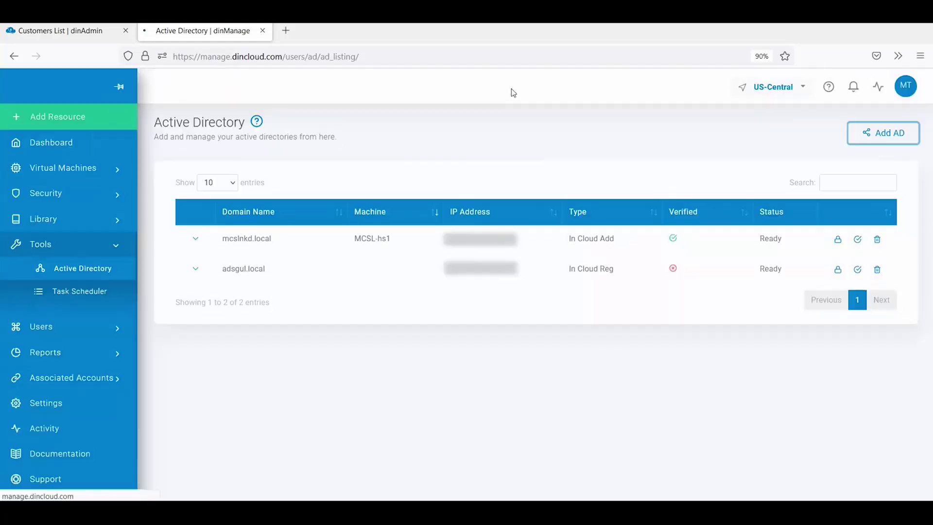
left_click(196, 239)
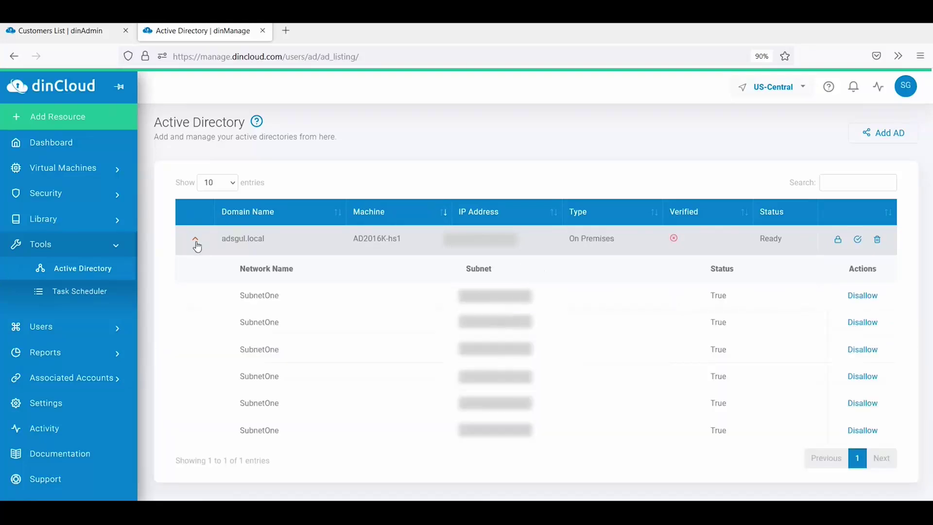
Open the Task Scheduler and view the task choices in the form for scheduling a new task
left_click(90, 294)
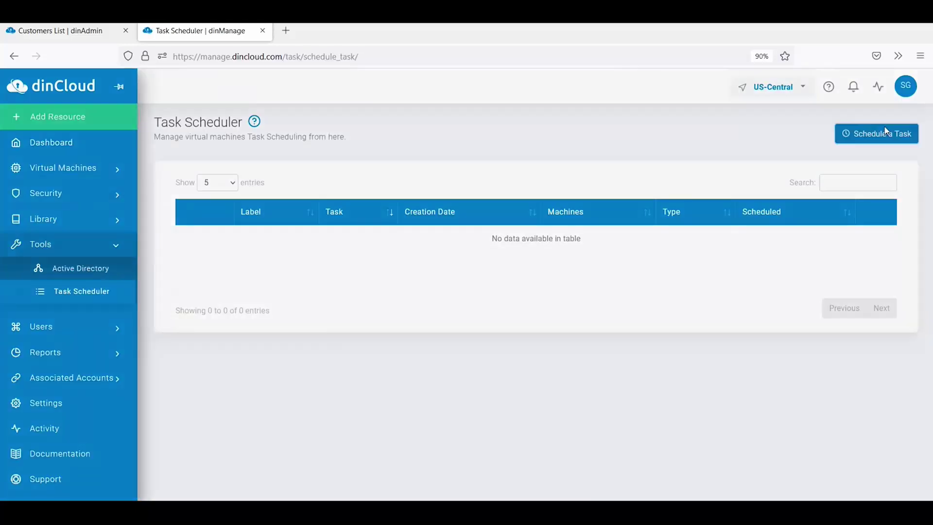
left_click(887, 131)
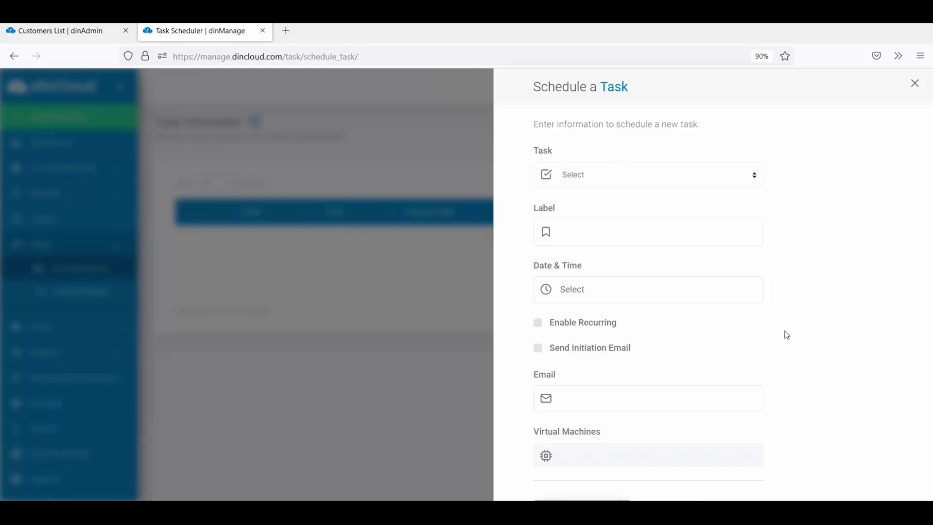
left_click(665, 185)
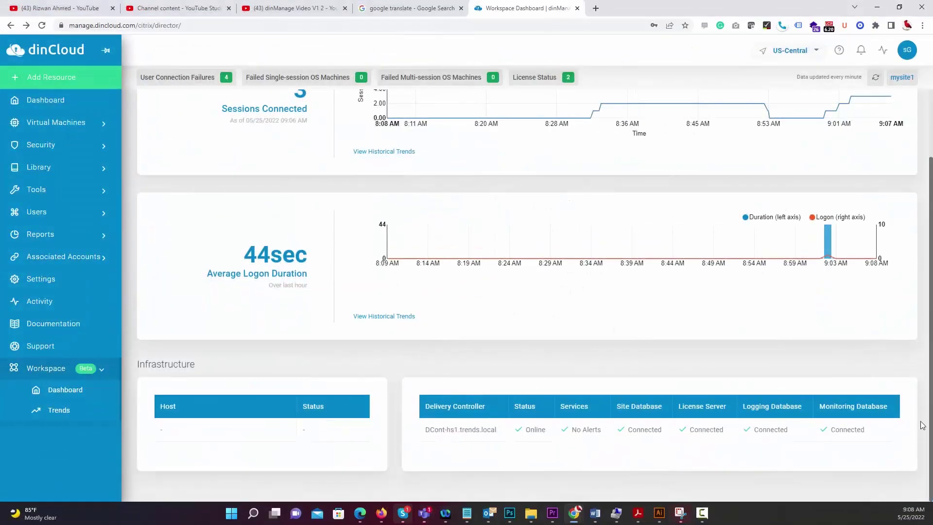
Open the connected sessions' historical trends from the Workspace dashboard, examine the session details, and open the time period choices
scroll(922, 425, "up", 2)
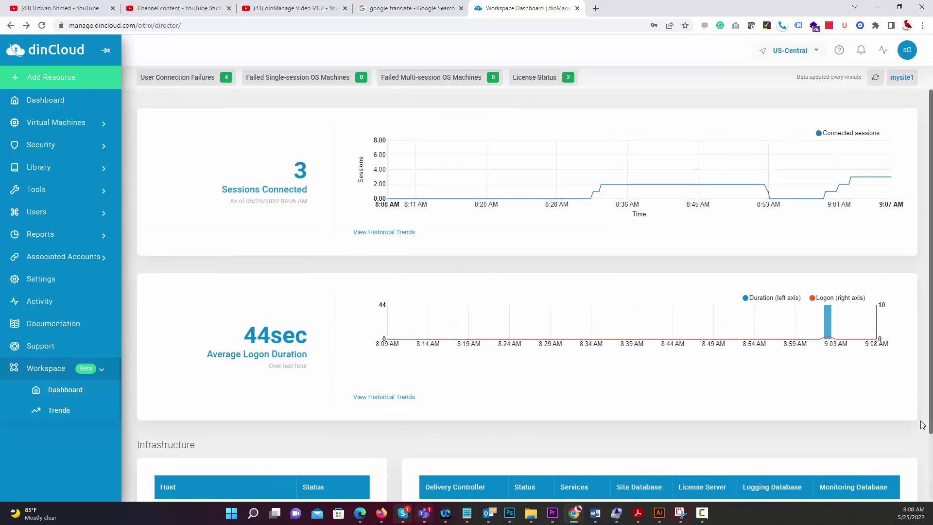
left_click(372, 232)
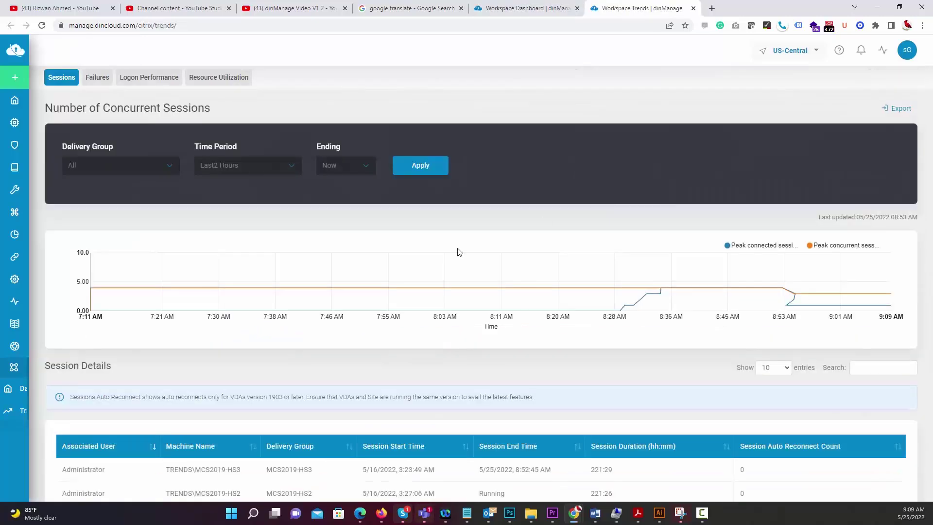
scroll(522, 251, "down", 2)
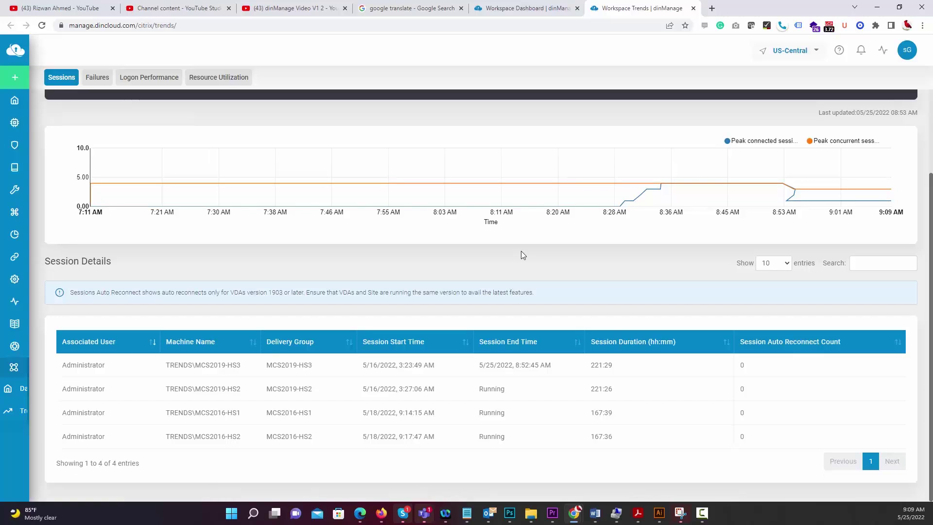
scroll(521, 251, "up", 2)
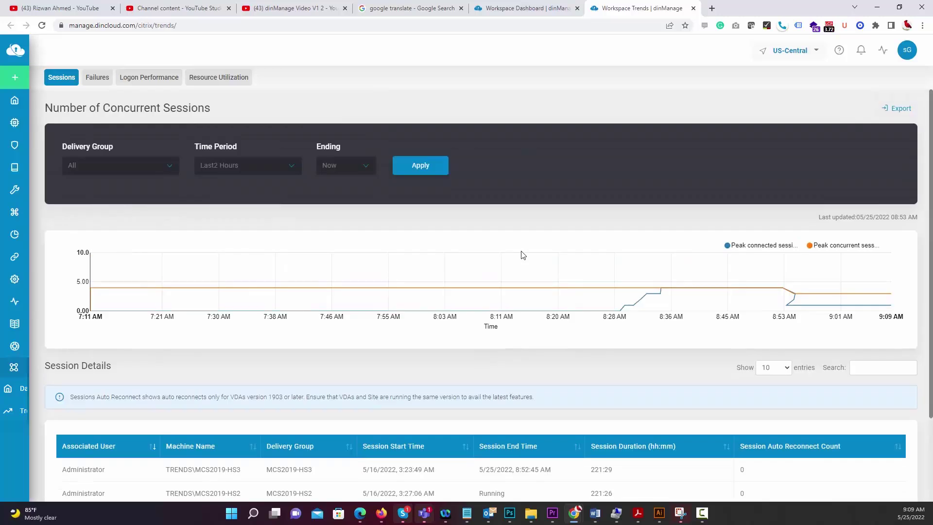
left_click(232, 168)
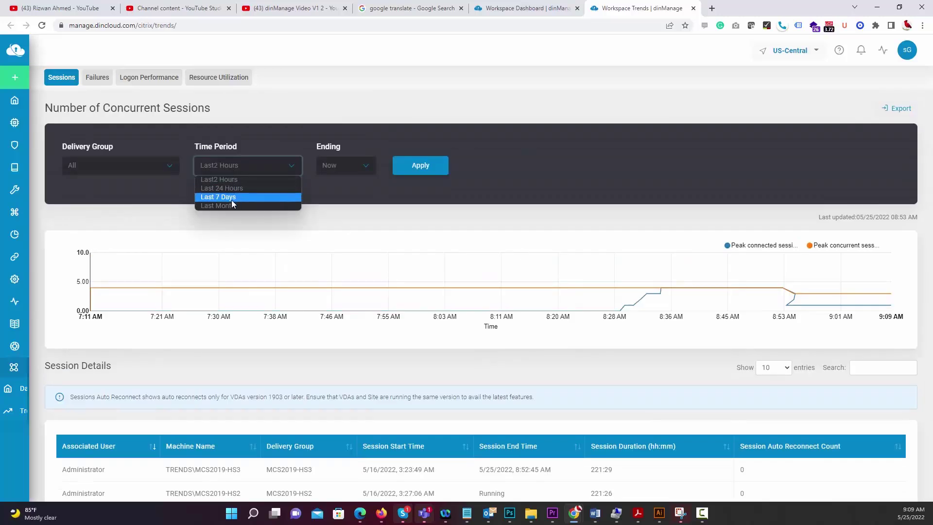